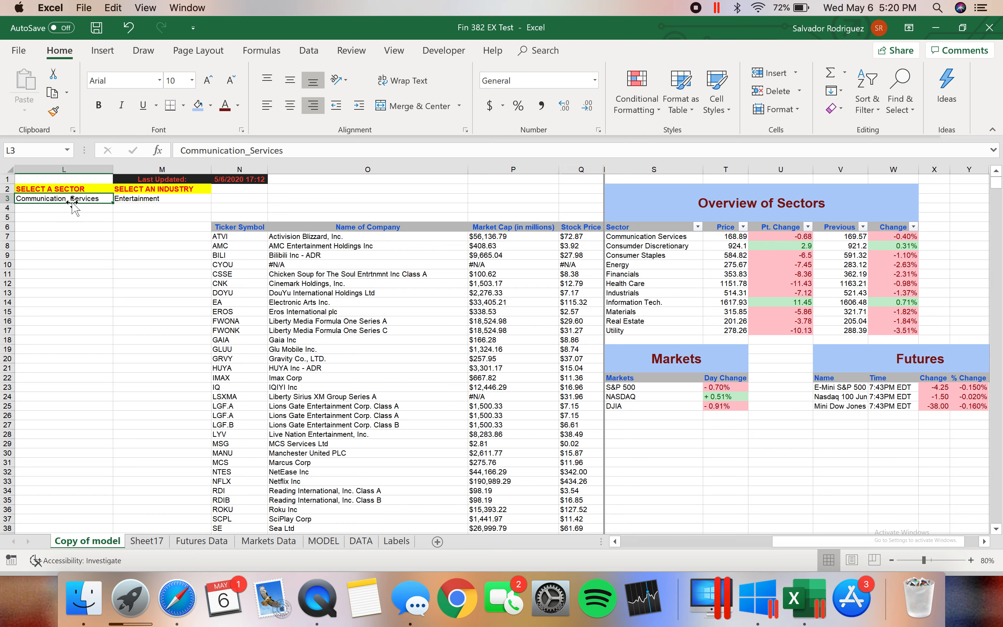
Set the sector selector to Financials and the industry selector to Insurance
left_click(118, 198)
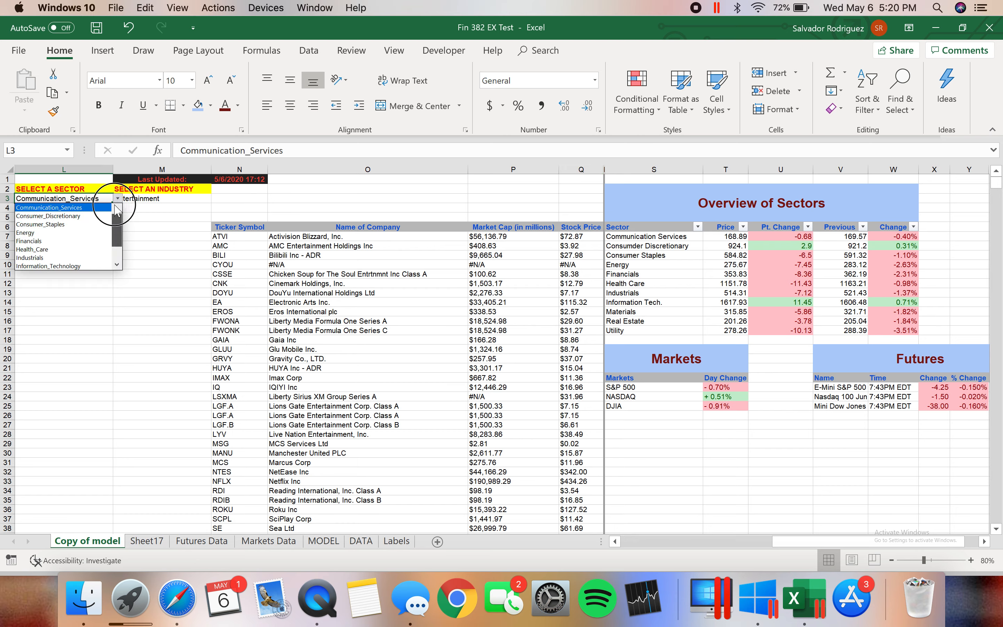
left_click(44, 240)
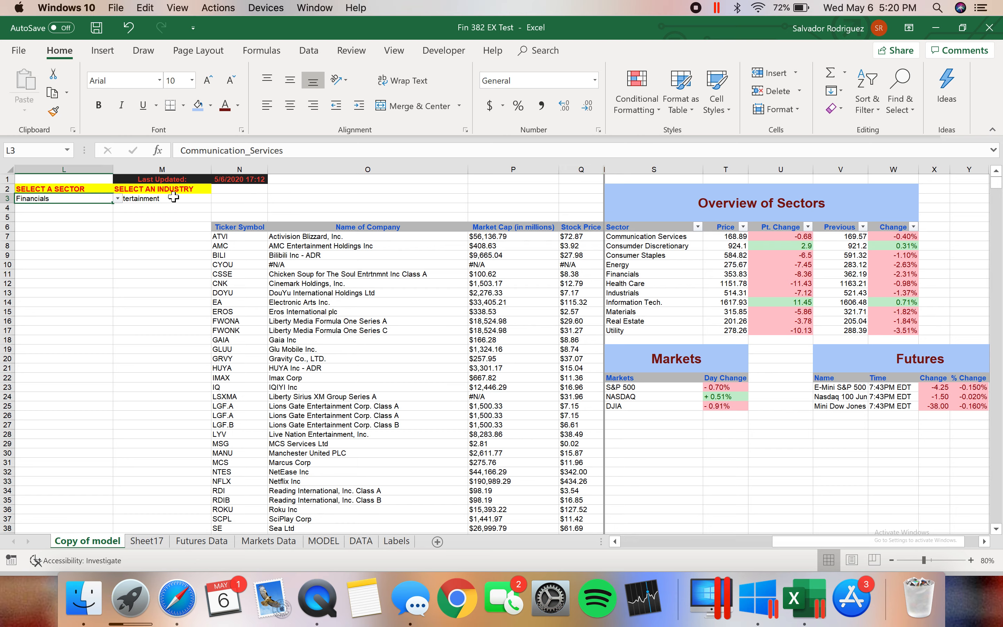
left_click(202, 198)
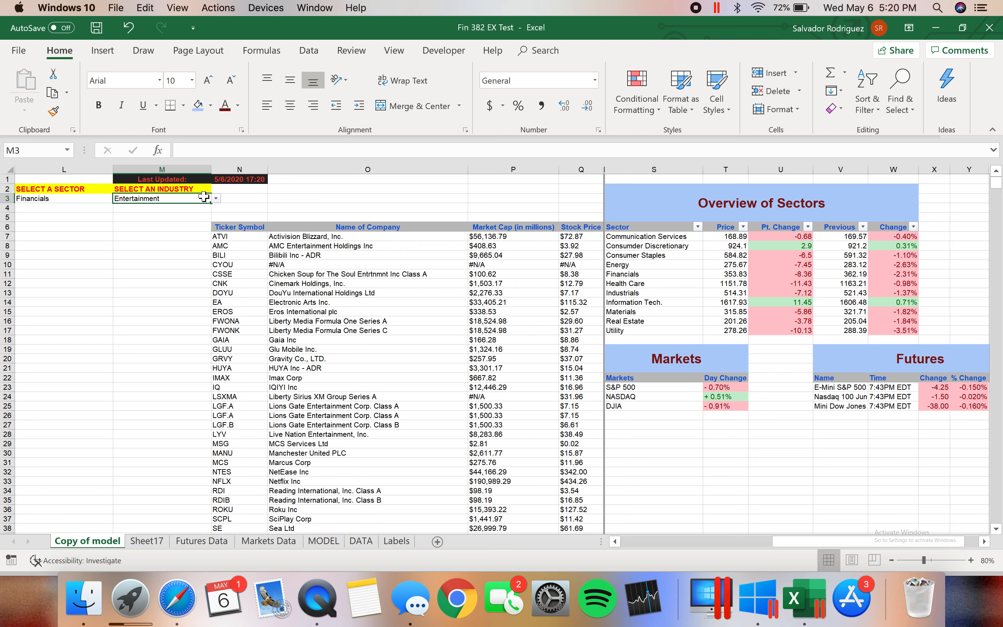
left_click(216, 198)
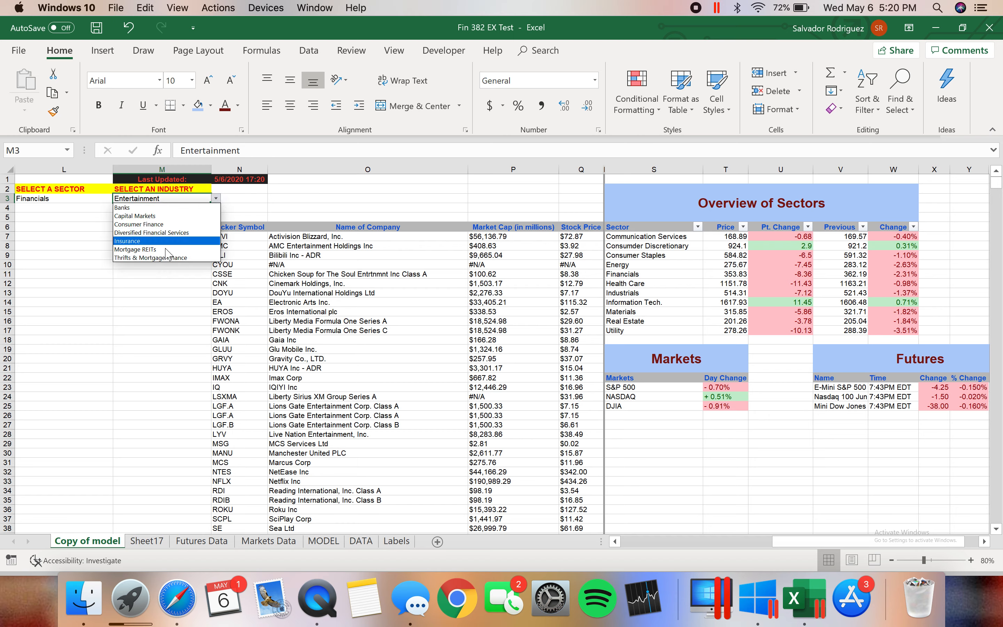
left_click(160, 241)
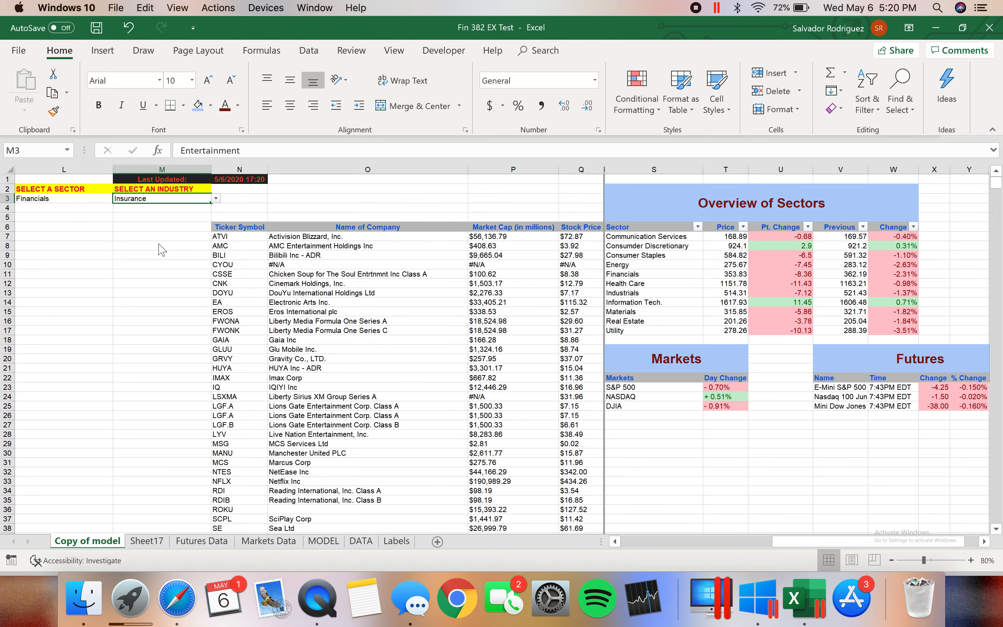
left_click(137, 620)
left_click(134, 617)
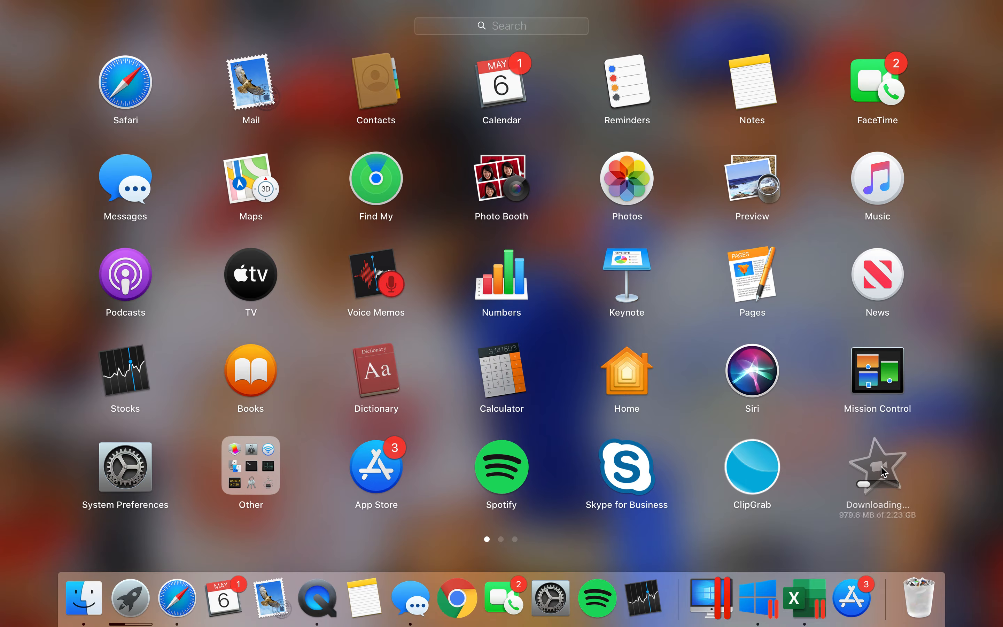
left_click(132, 613)
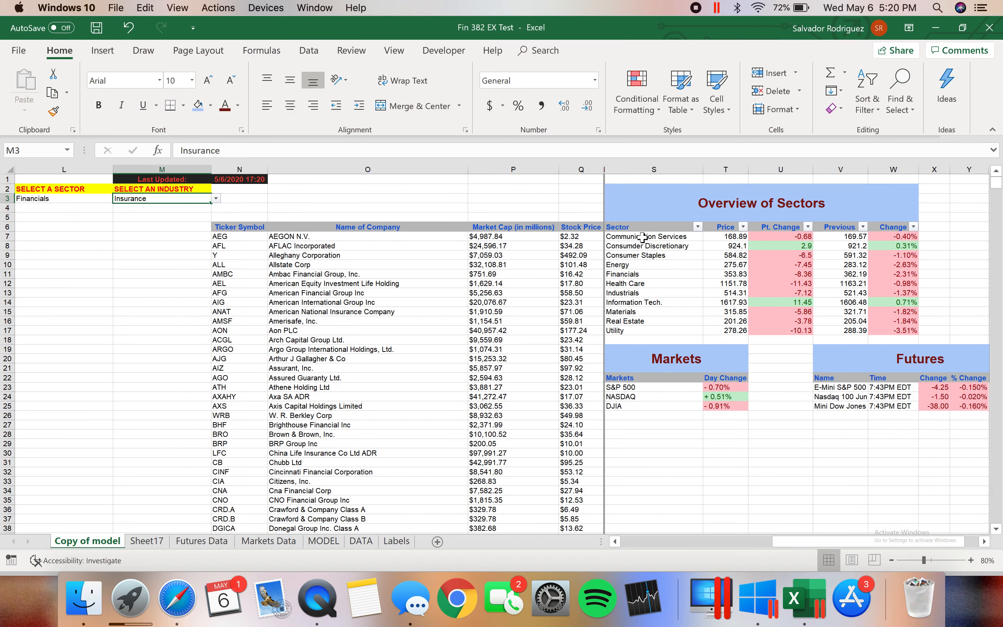
Switch to the Stocks app, place its window beside the company list, search for afl and open the AFL quote
left_click(652, 620)
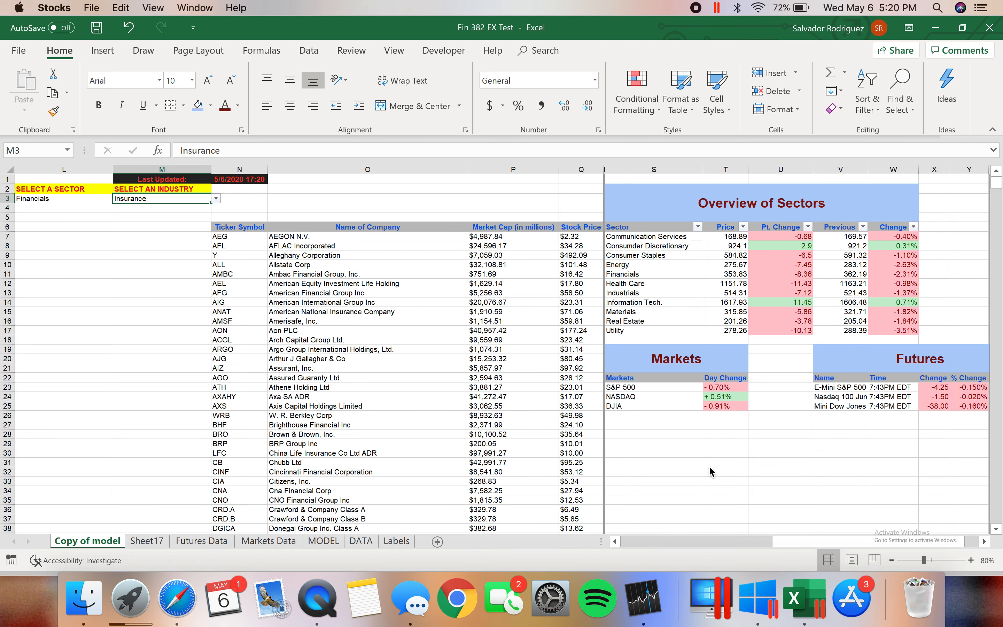
scroll(711, 471, "right", 3)
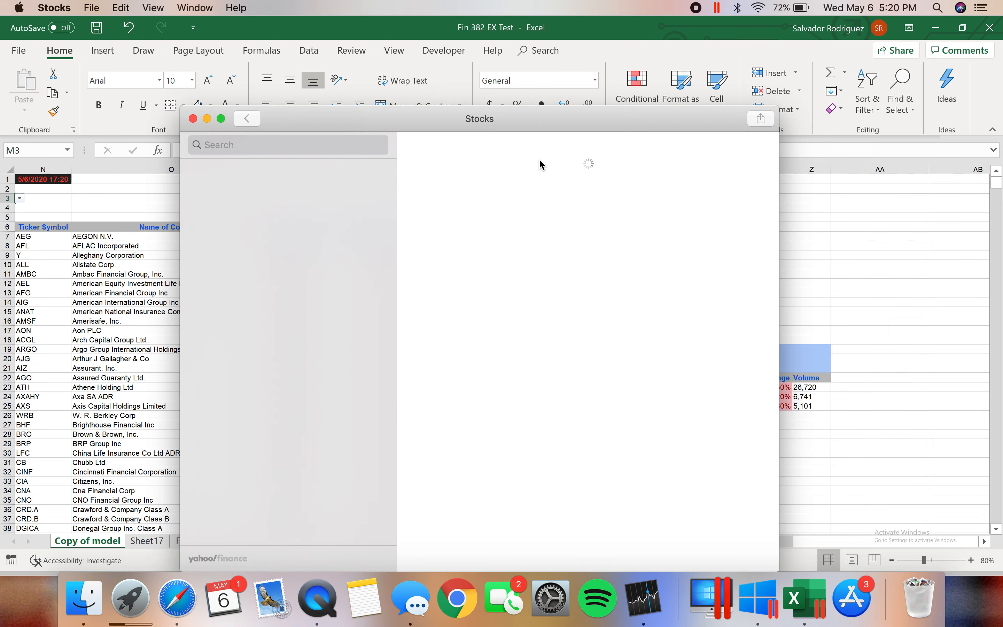
left_click_drag(536, 122, 726, 81)
left_click(502, 79)
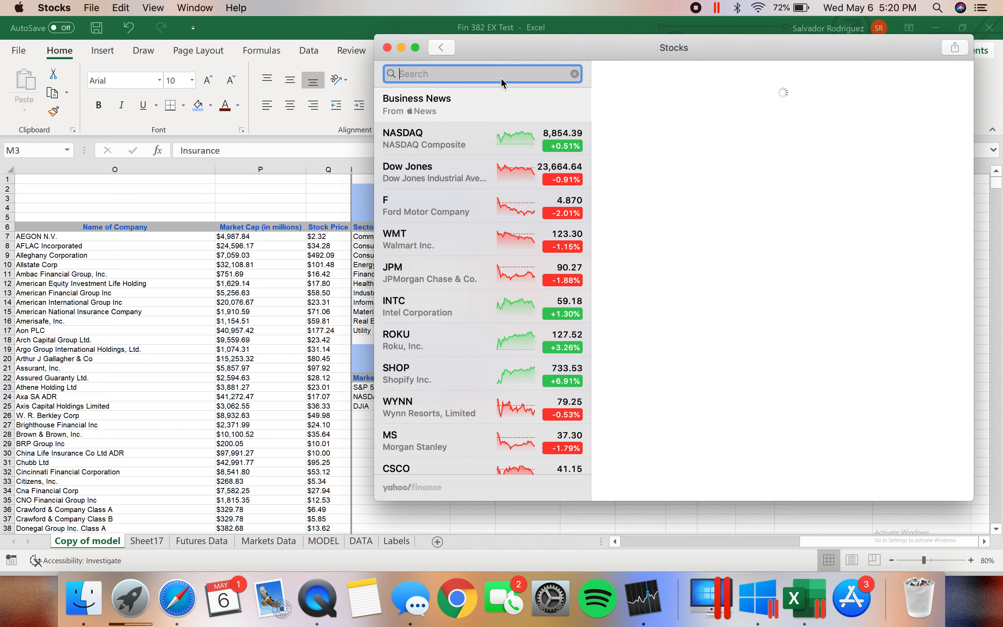
type("afl")
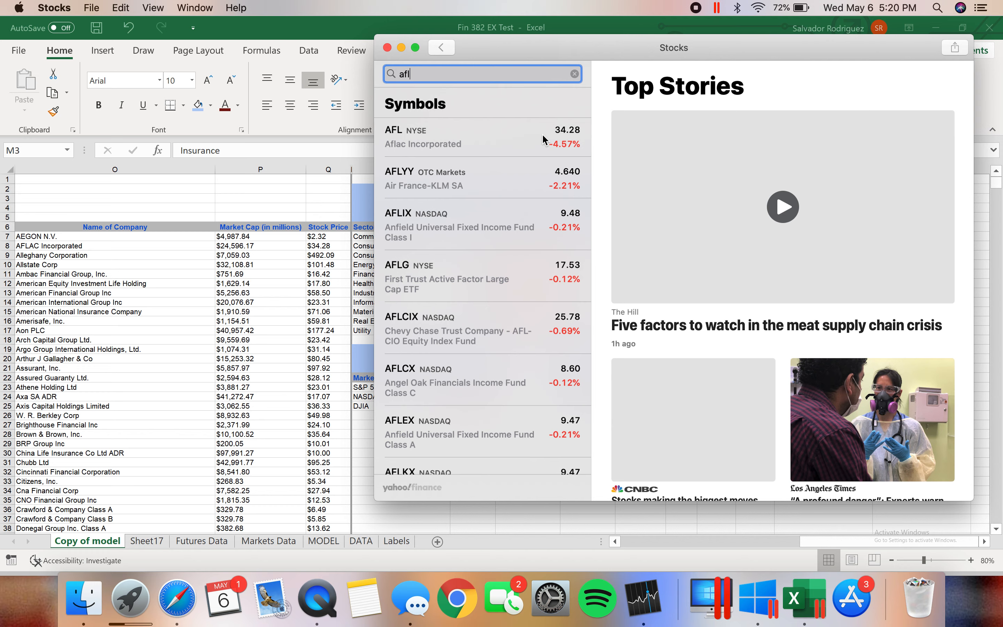
left_click(542, 133)
Replace the stock search with aegon and open the AGN.TI quote
left_click(575, 74)
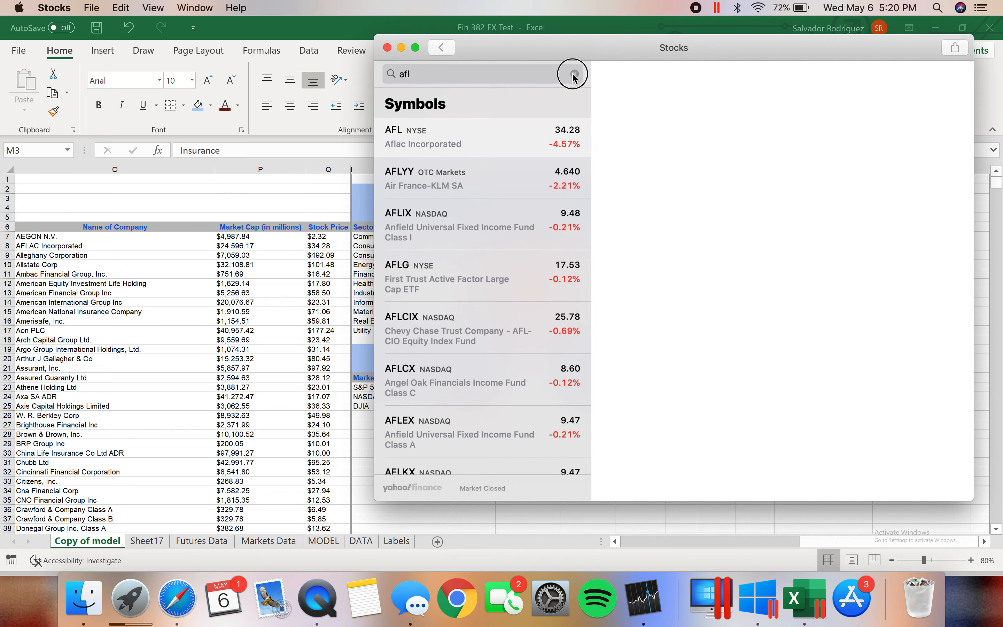
left_click(536, 83)
type("aegon")
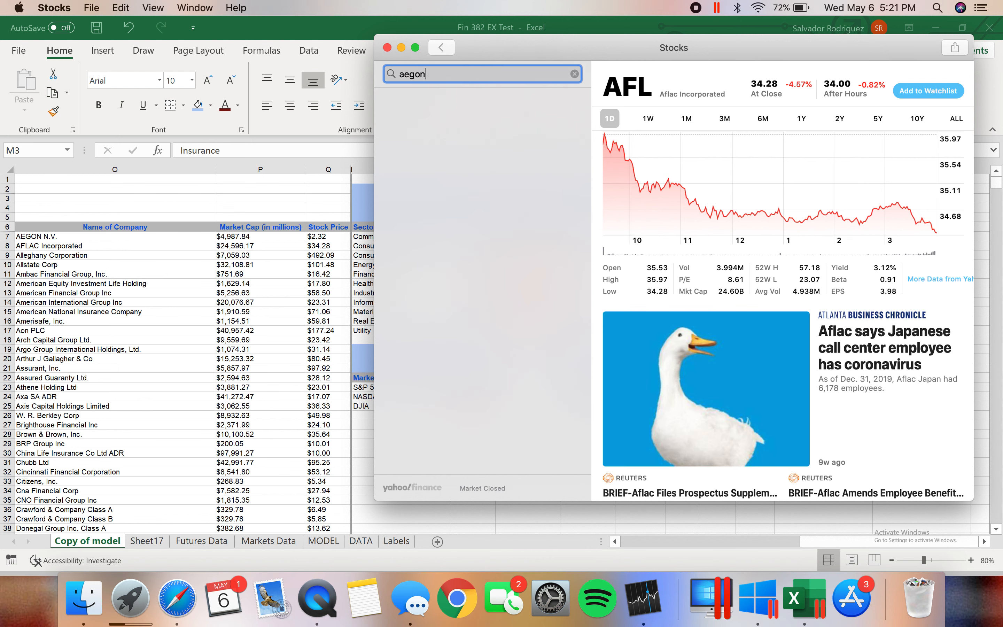
left_click(511, 141)
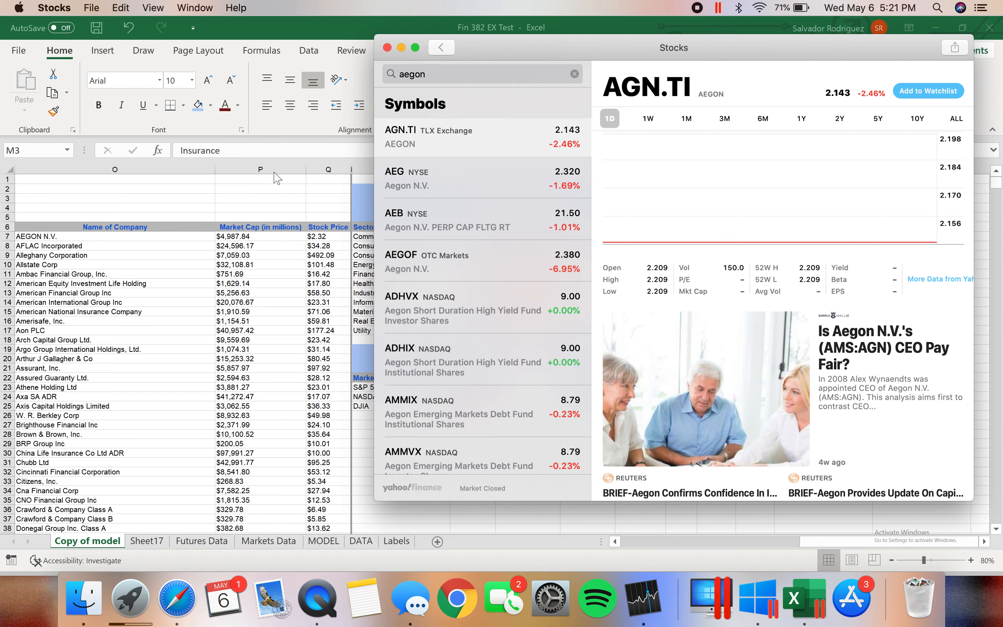
Check the workbook's Insurance company list, and open the NYSE AEG quote in the Stocks app for comparison
left_click(280, 189)
scroll(281, 200, "left", 9)
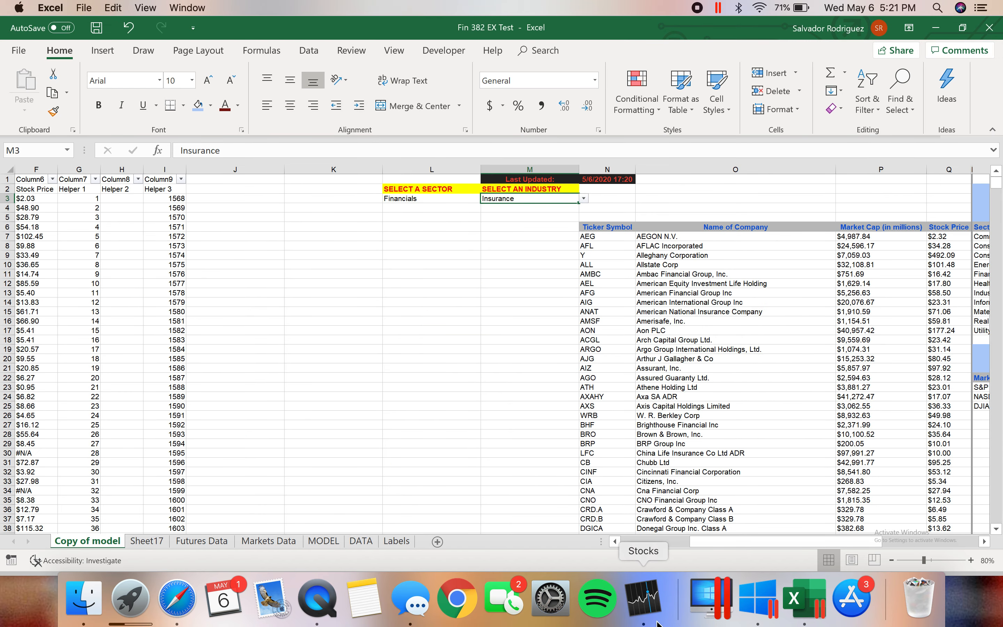
left_click(658, 622)
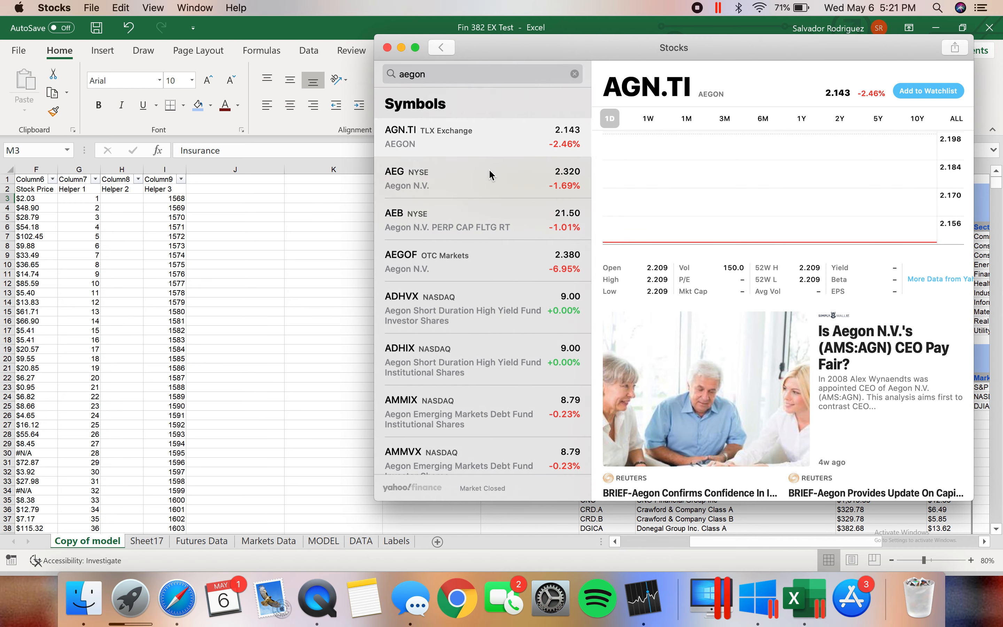
left_click(488, 174)
Return to the Excel workbook and review the Overview of Sectors table with its price and change columns
left_click(363, 281)
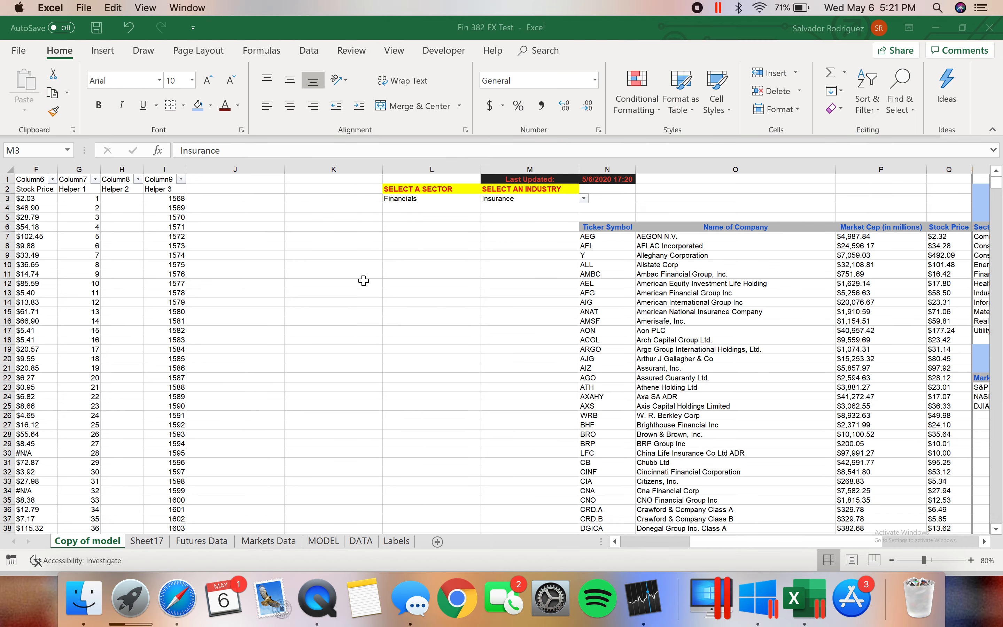
scroll(622, 266, "right", 10)
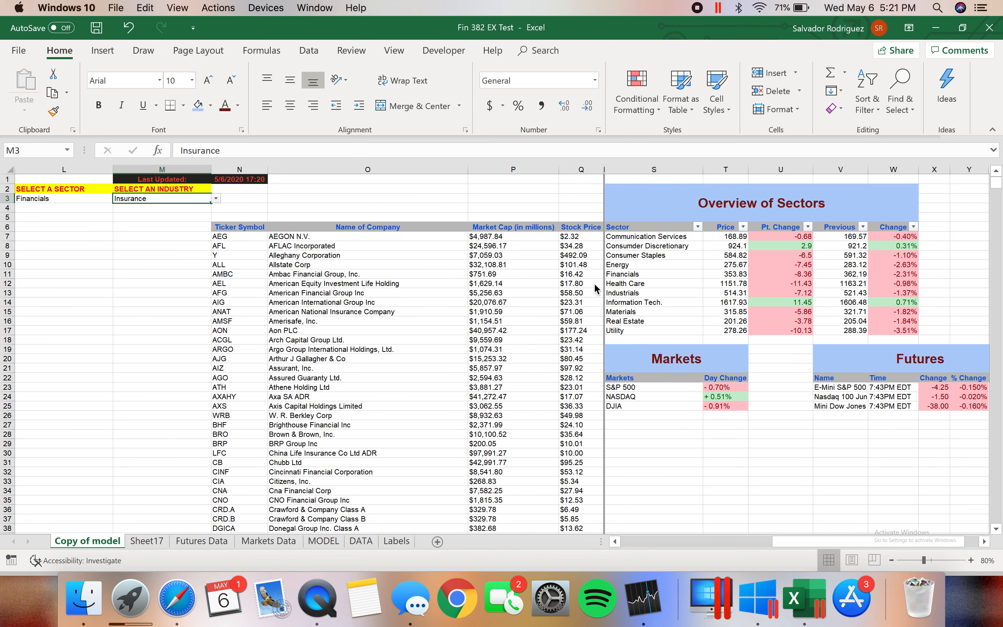
scroll(594, 282, "right", 5)
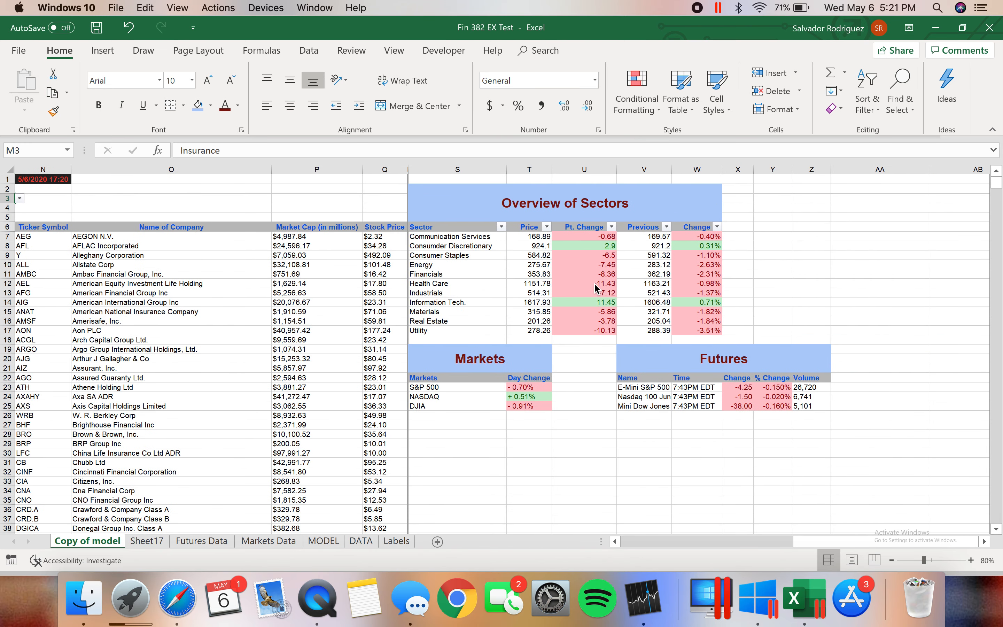
left_click(603, 201)
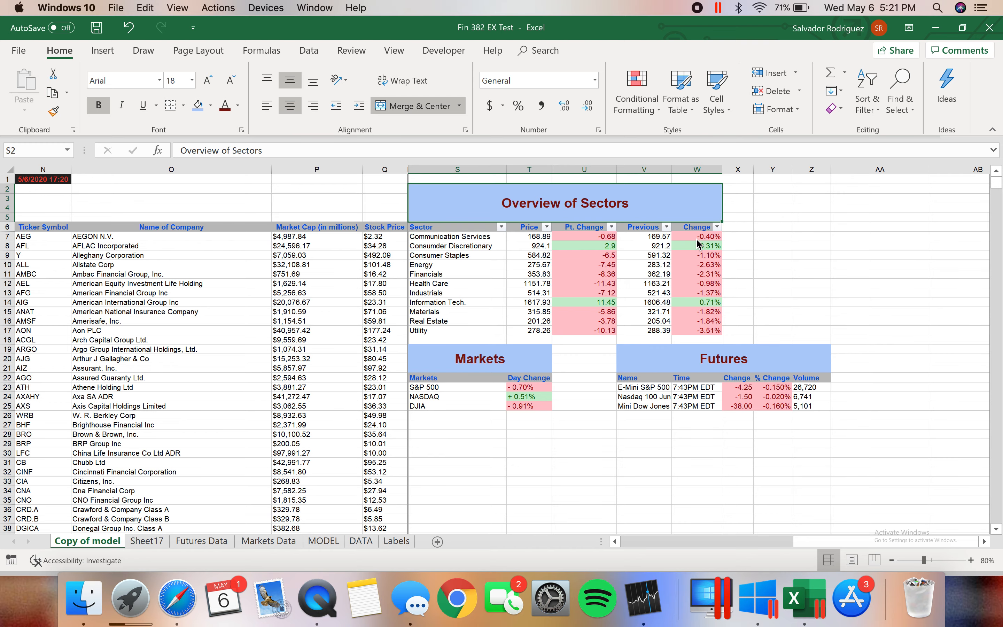
scroll(577, 336, "left", 8)
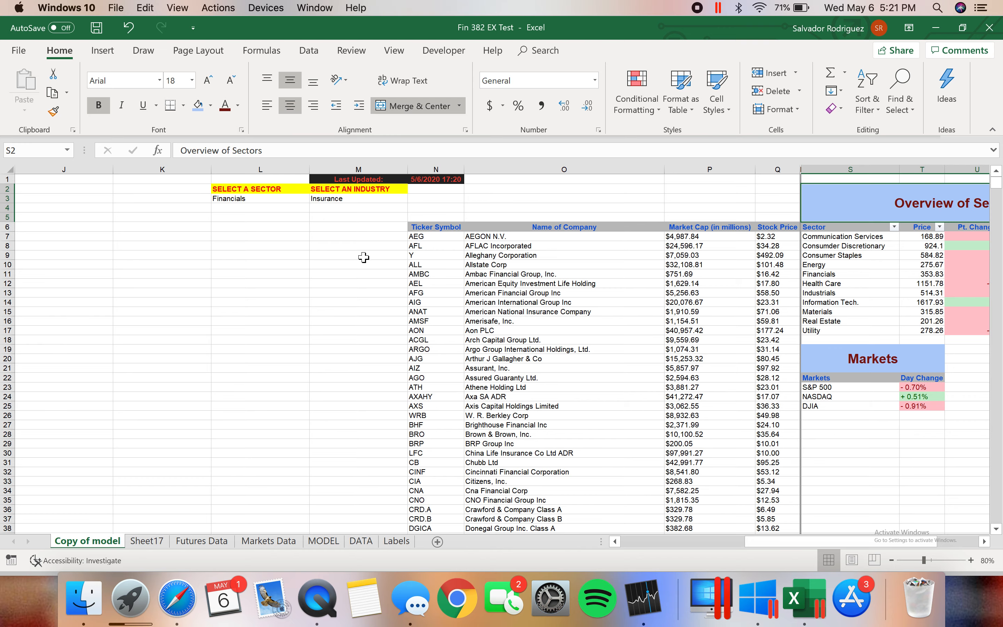
Switch to Safari, open the Test #1 Google Sheet and inspect the company name formula in D12 and ticker in C2
key("ctrl+Right")
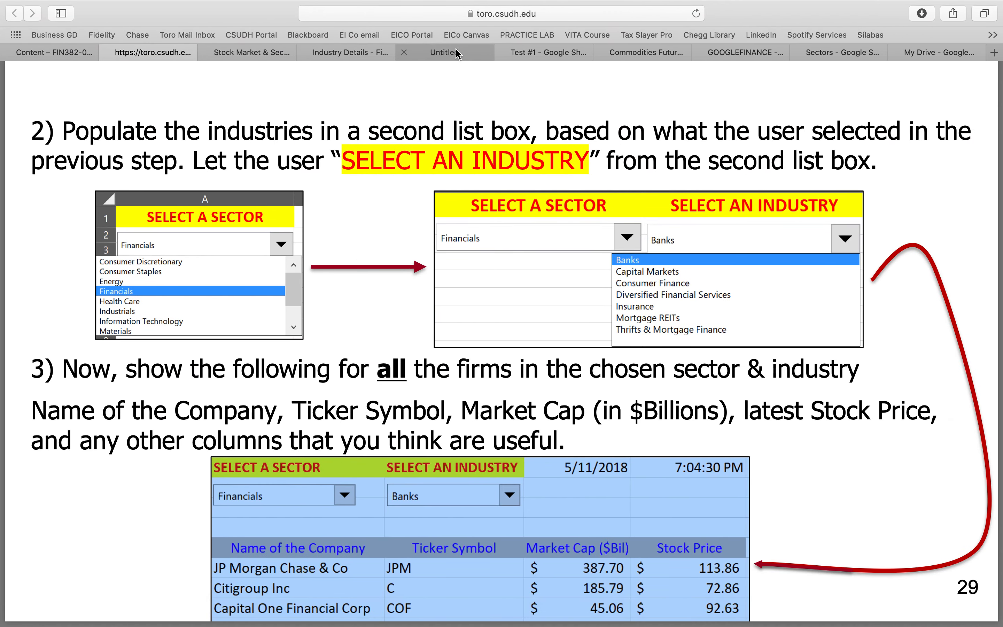
left_click(456, 52)
left_click(548, 43)
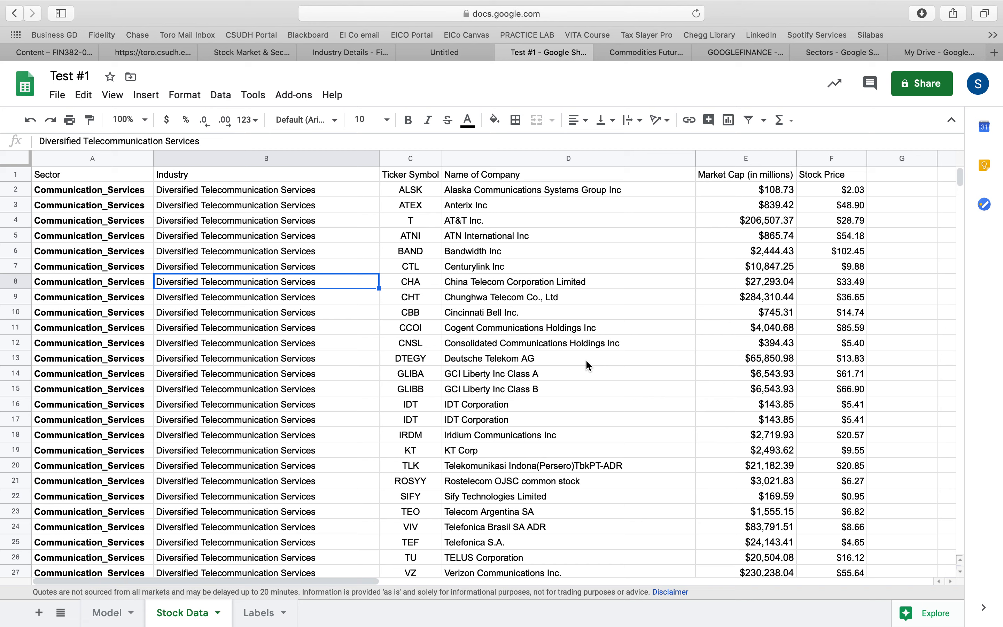
left_click(657, 344)
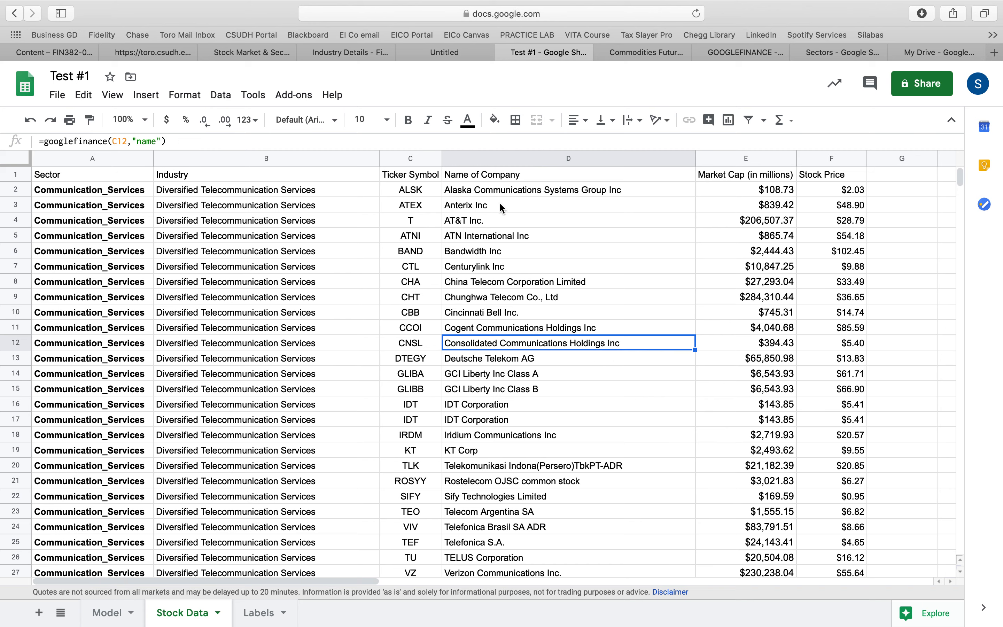
left_click(418, 195)
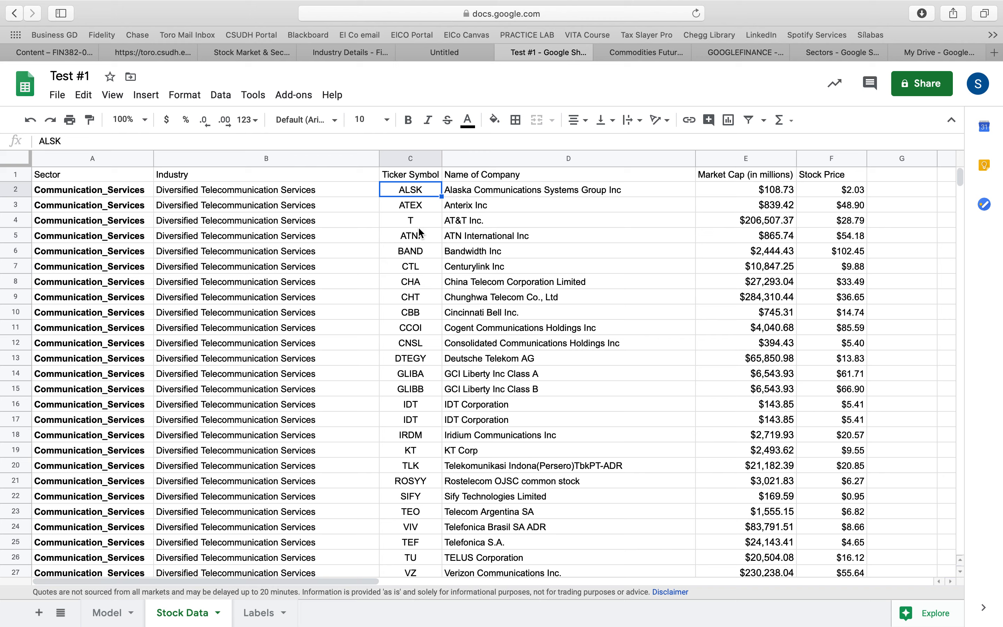
Open Fidelity's Industry Details page for Entertainment and display its list of sectors and industries
left_click(261, 53)
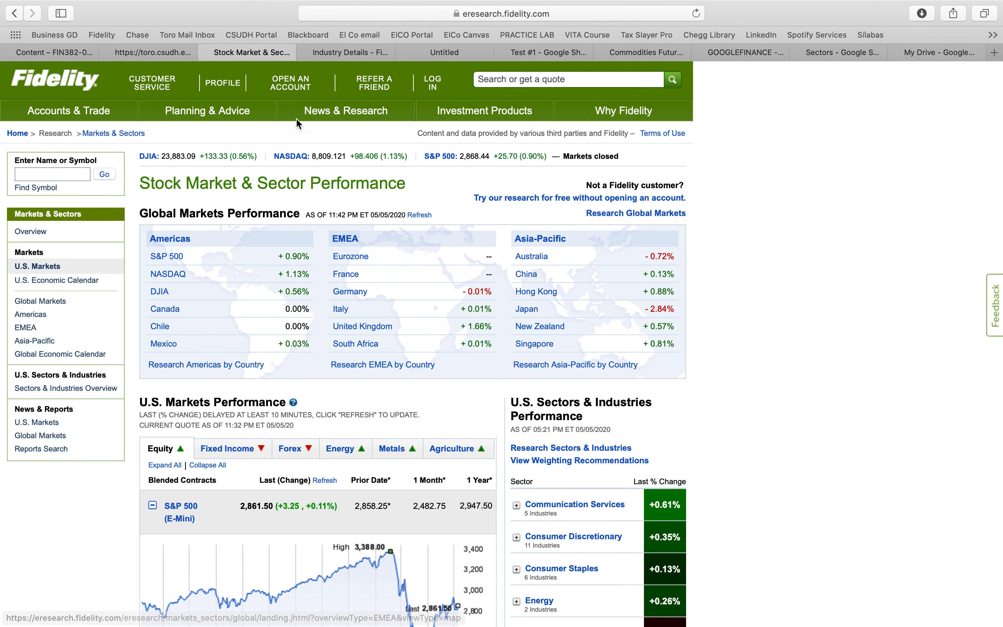
left_click(166, 51)
left_click(323, 52)
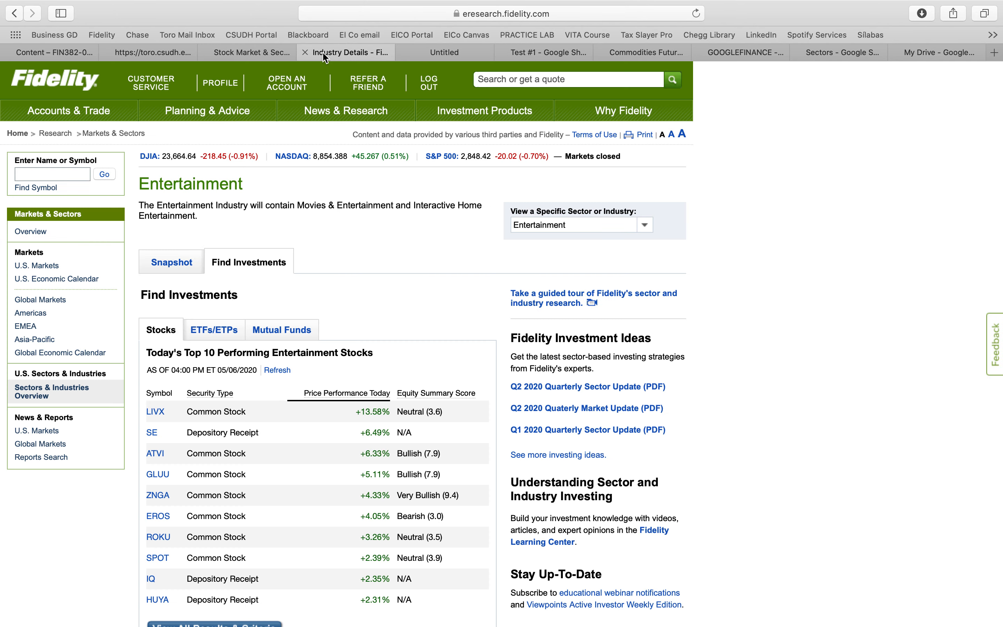
scroll(314, 381, "down", 2)
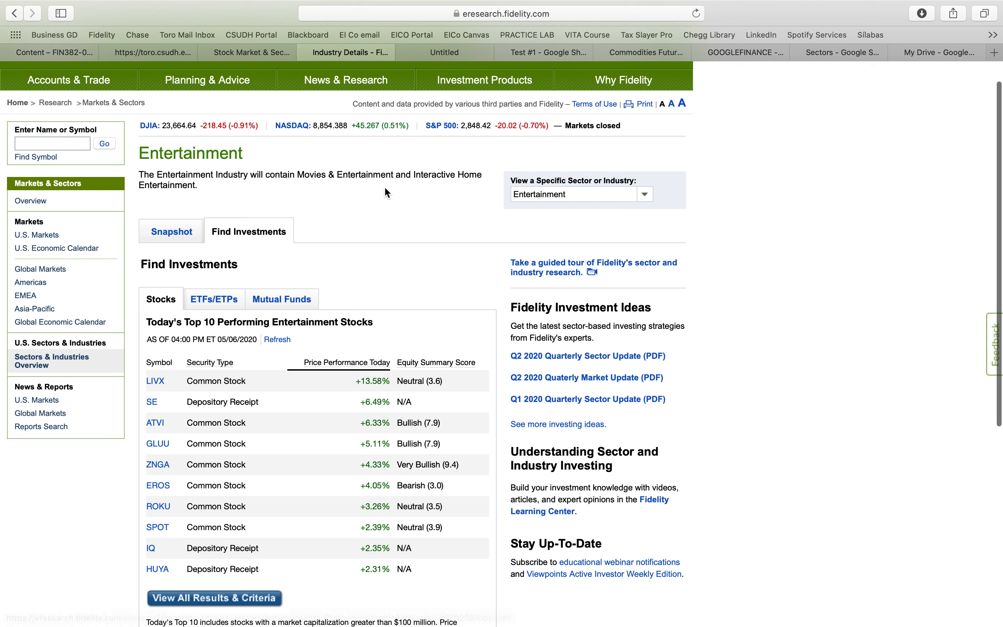
left_click(646, 194)
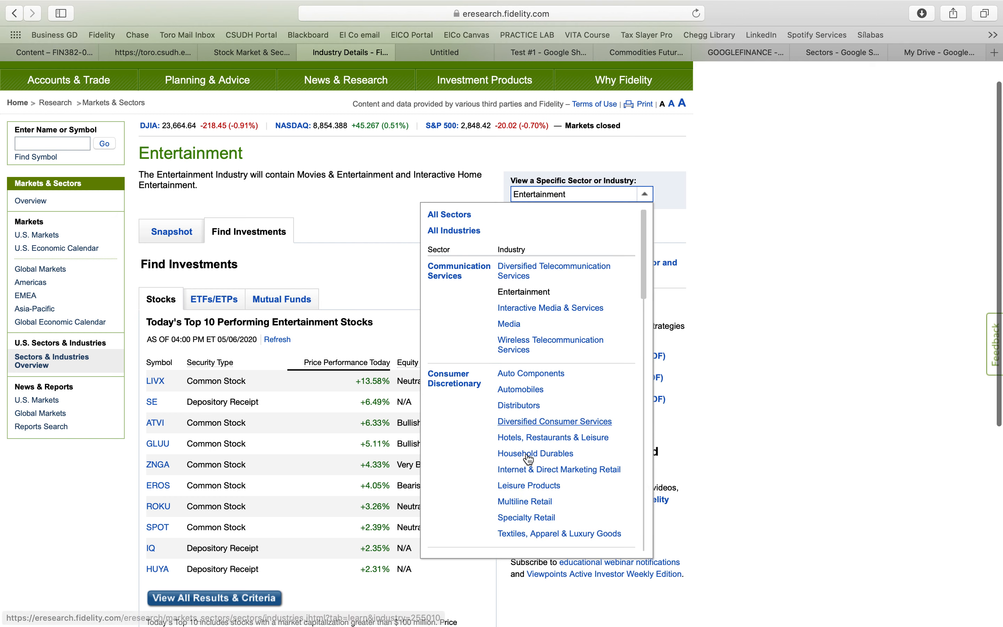
Return to the Test #1 sheet and examine the name, market cap and stock price formulas in row 2 and the rows below
left_click(446, 70)
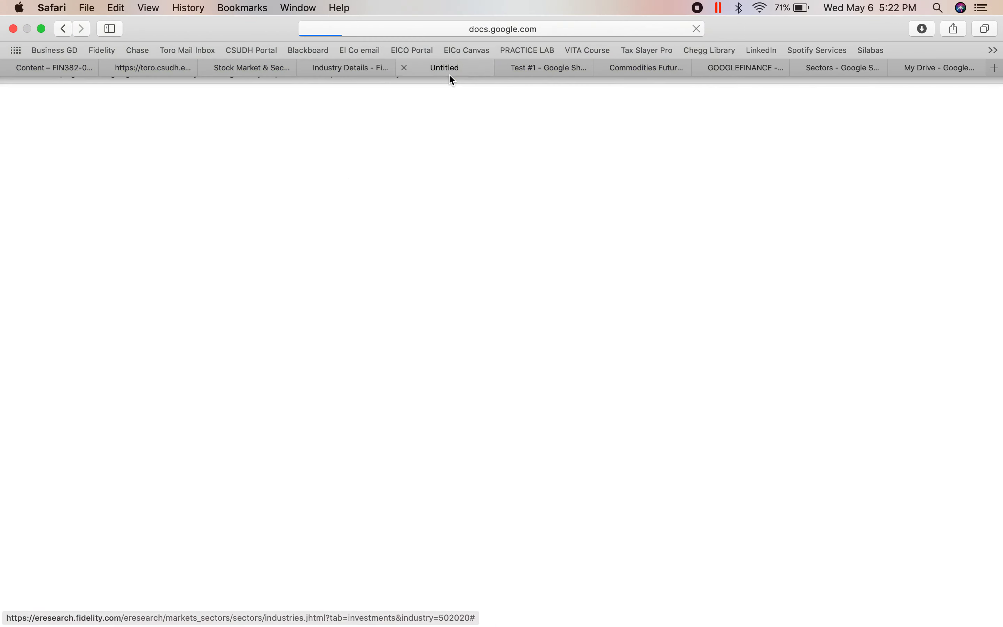
left_click(553, 72)
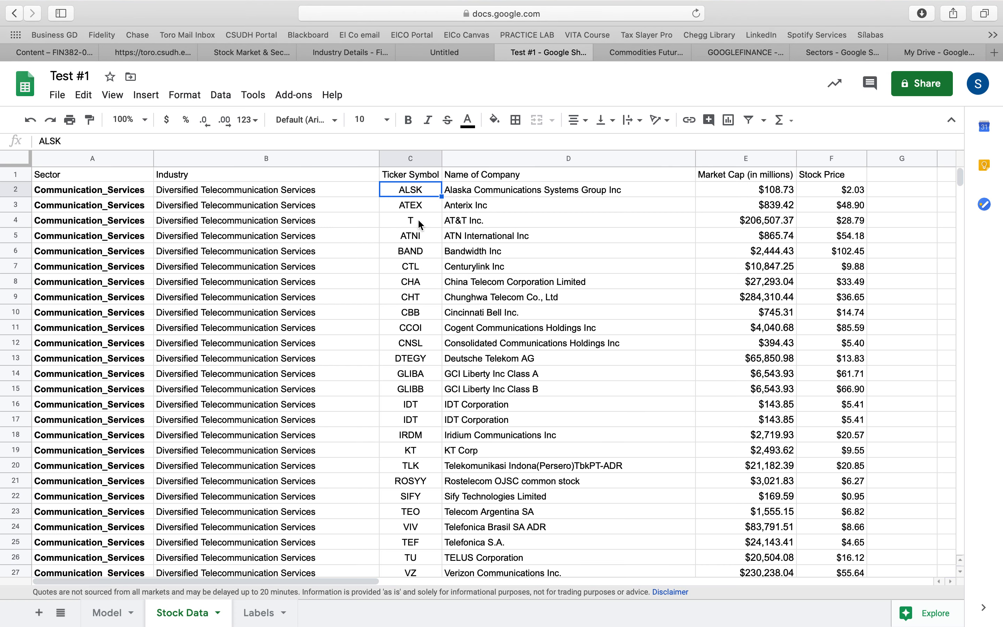
left_click_drag(959, 174, 962, 121)
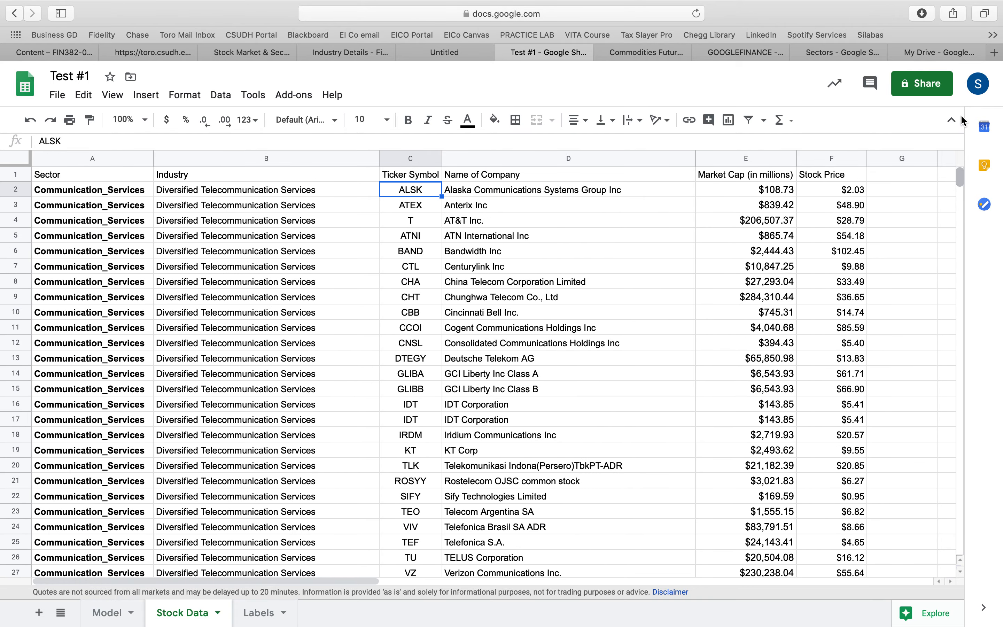
left_click(588, 191)
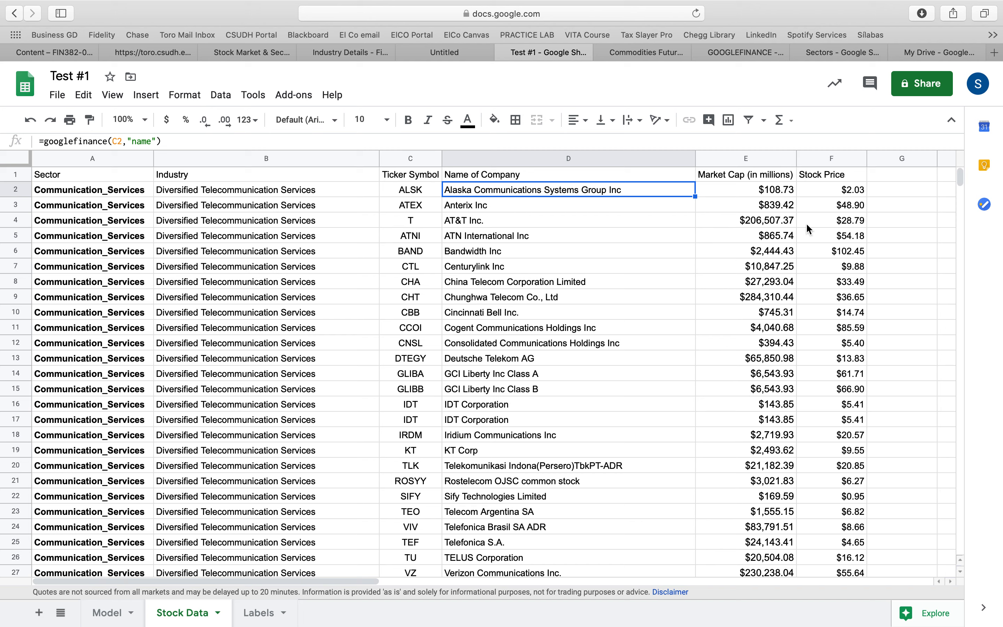
left_click(779, 192)
left_click(815, 194)
left_click_drag(660, 194, 719, 133)
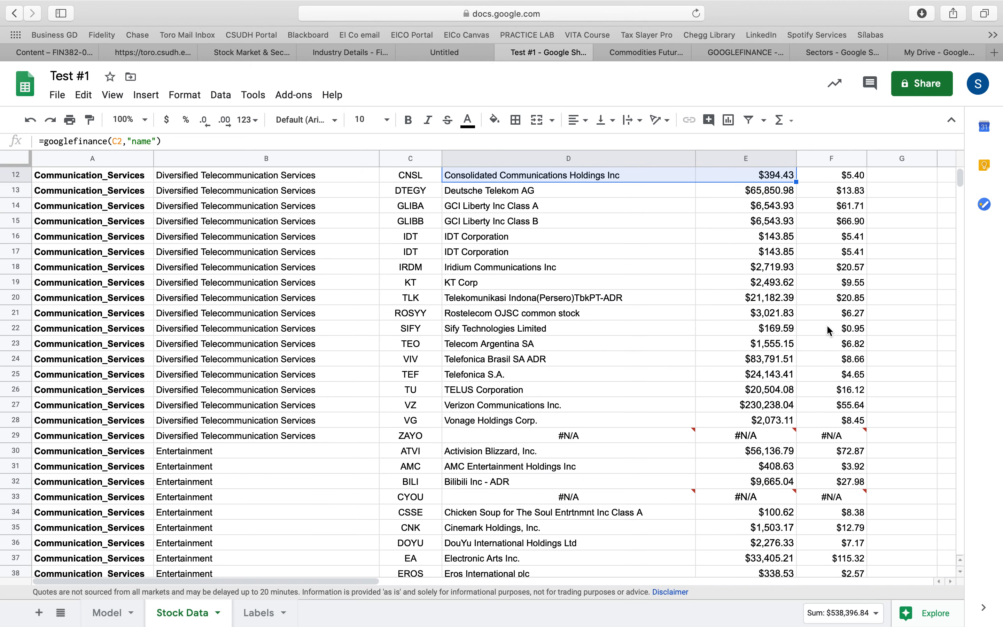
left_click(884, 329)
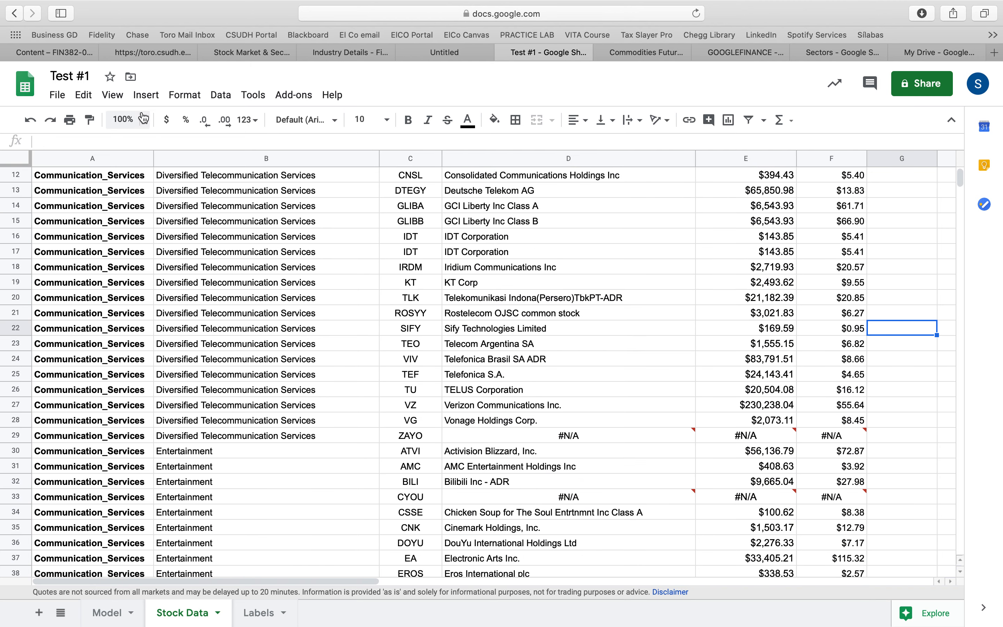
Open the Test #1 sheet's publish-to-web settings, review the link format options for the entire document, and close the dialog
left_click(58, 97)
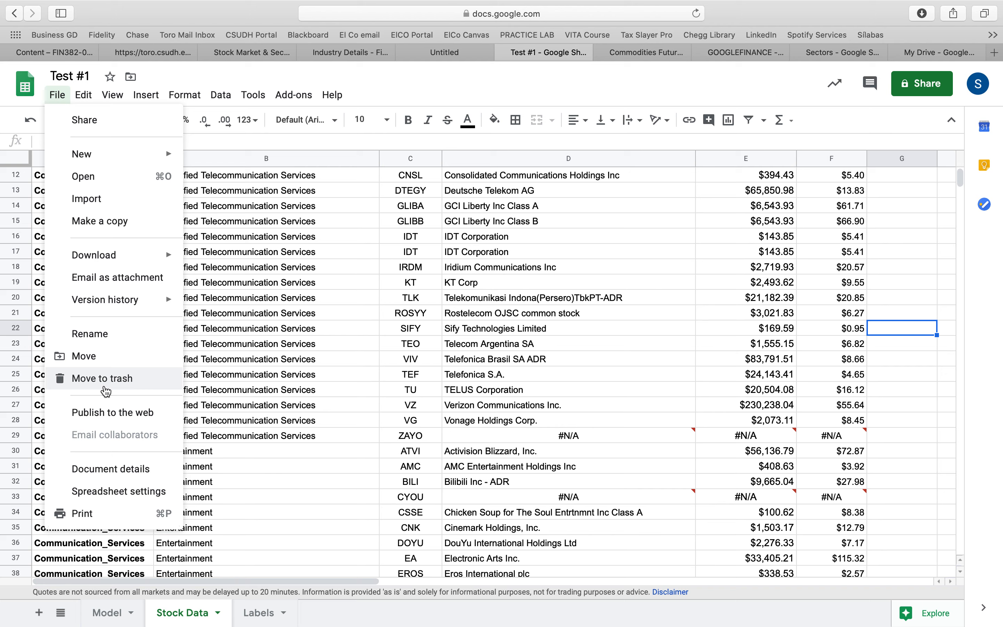
key("Escape")
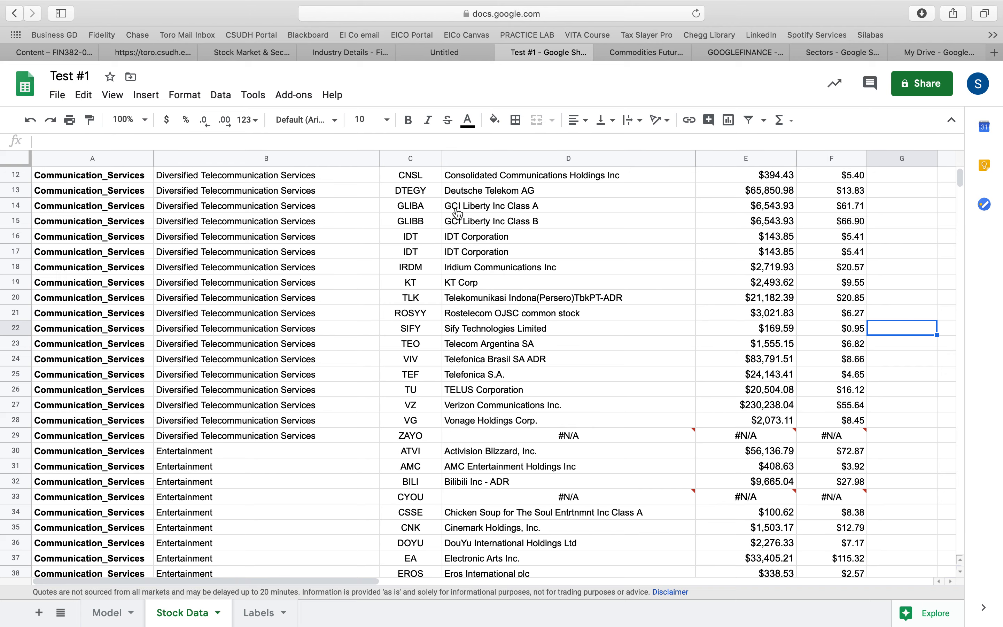
left_click(414, 251)
left_click(483, 248)
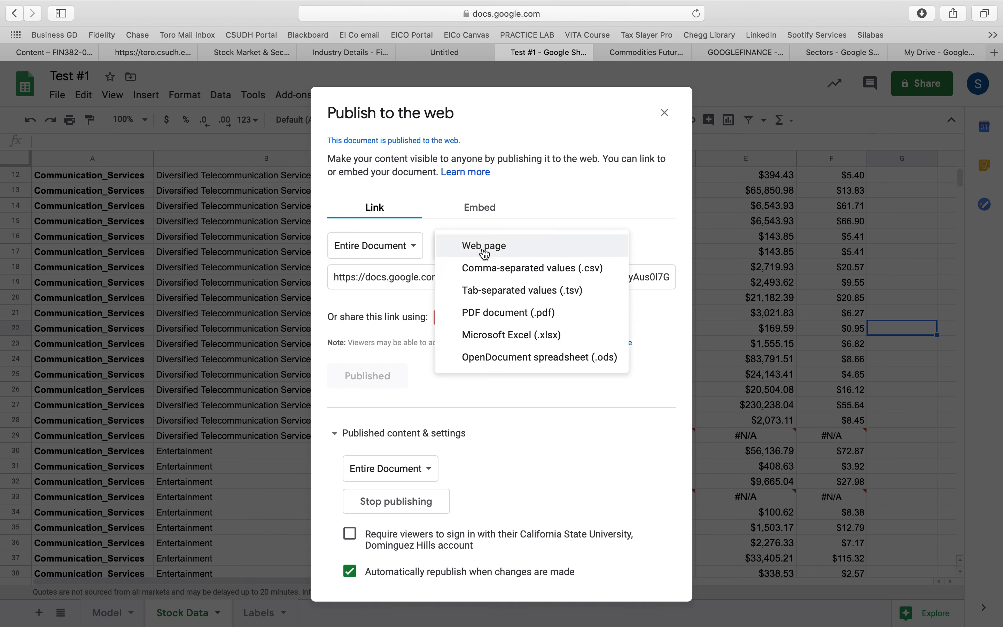
left_click(569, 220)
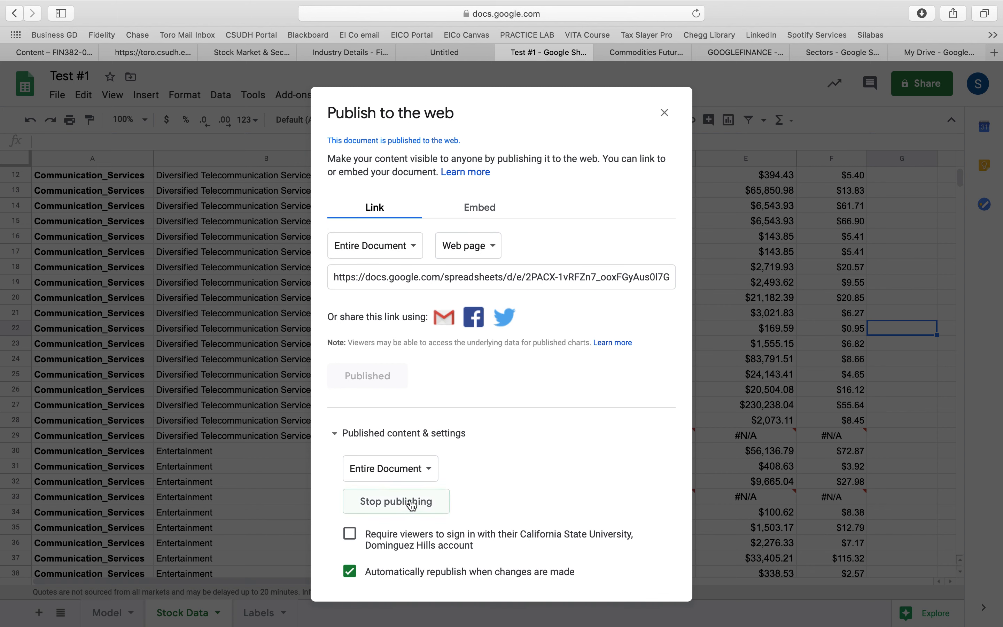
left_click(457, 257)
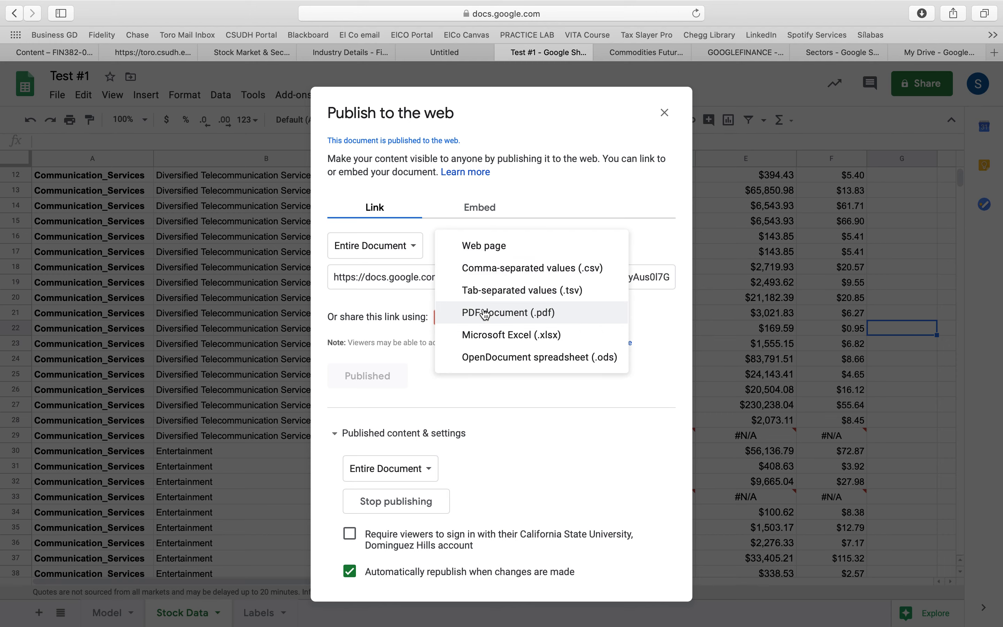
left_click(581, 230)
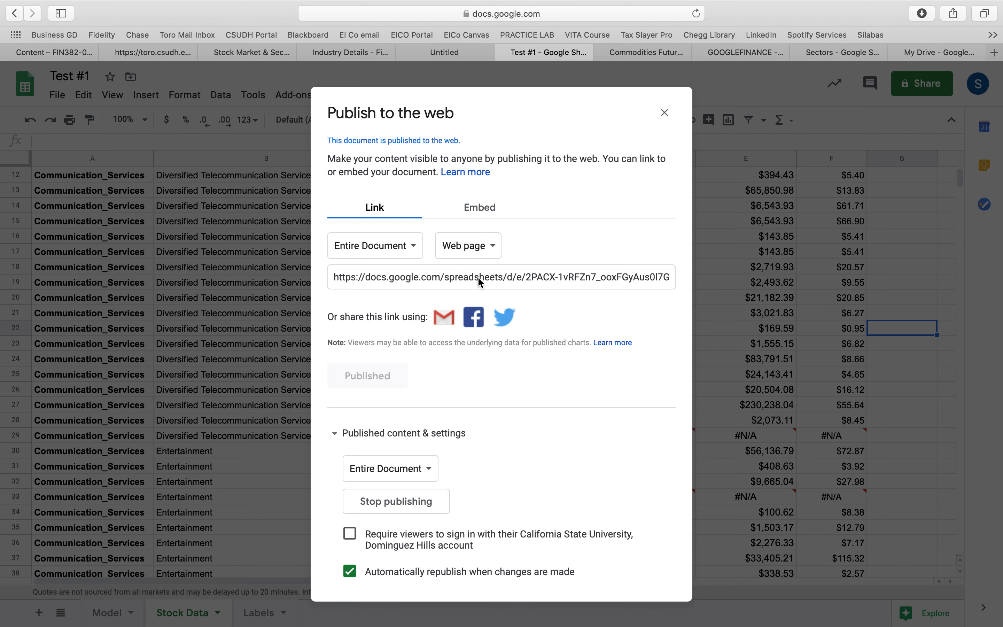
left_click(665, 113)
Switch to the Excel workbook, display the file chooser for importing text/CSV data, and close it without importing
key("ctrl+Left")
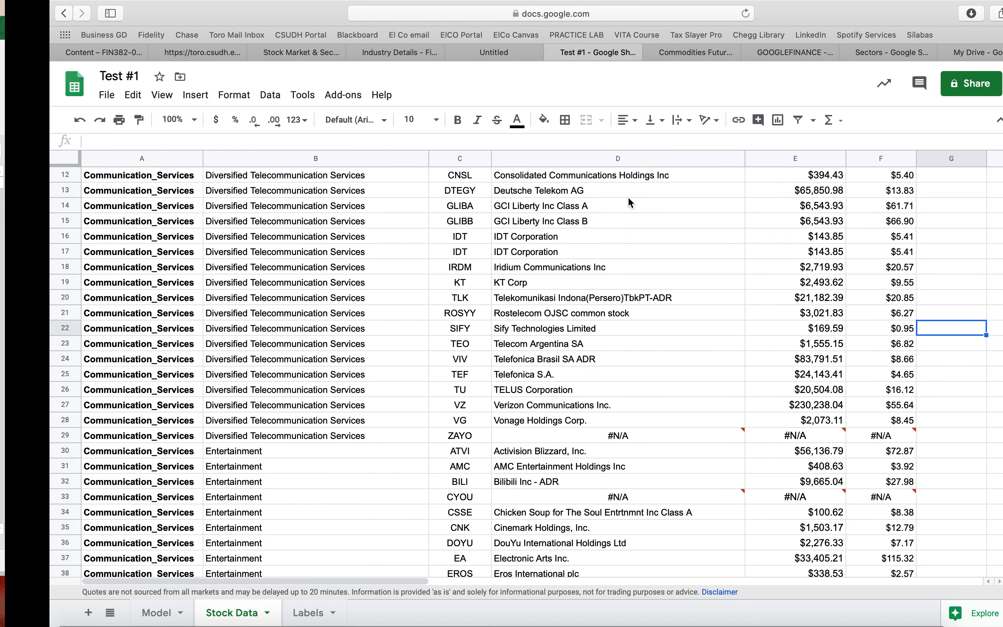
key("ctrl+Left")
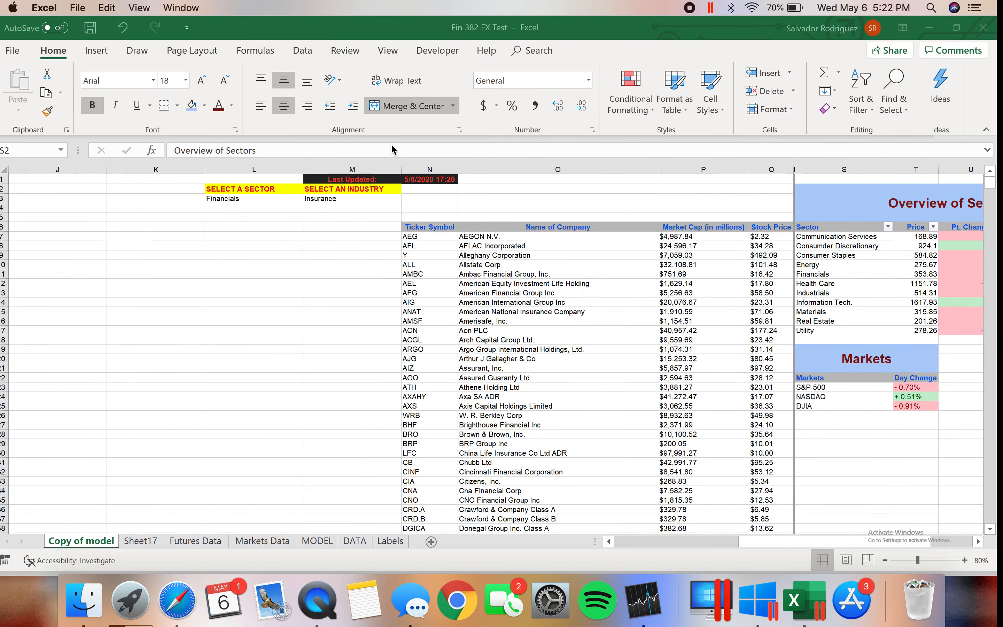
left_click(311, 51)
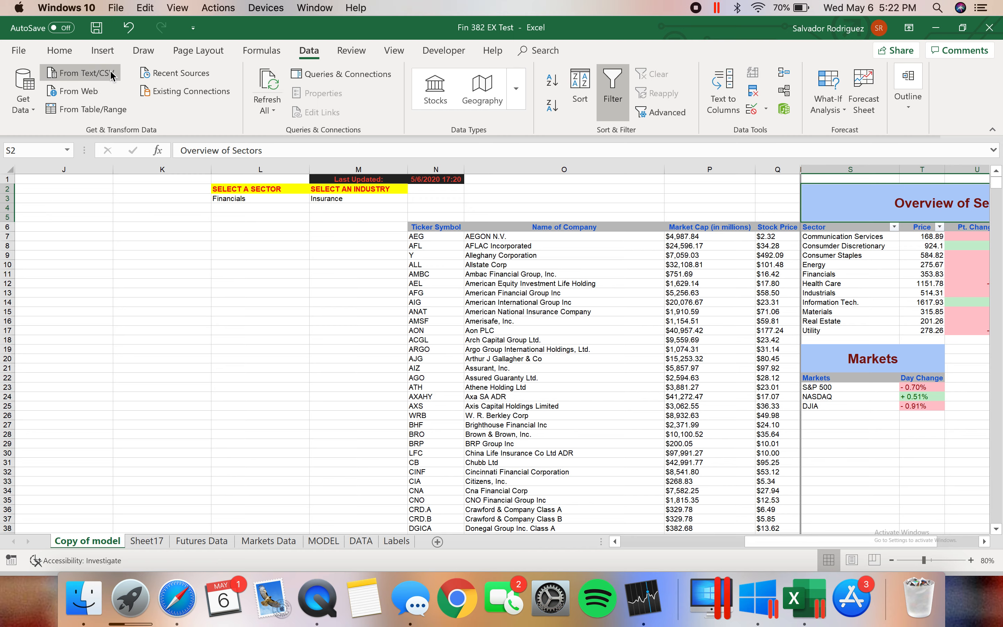
left_click(111, 75)
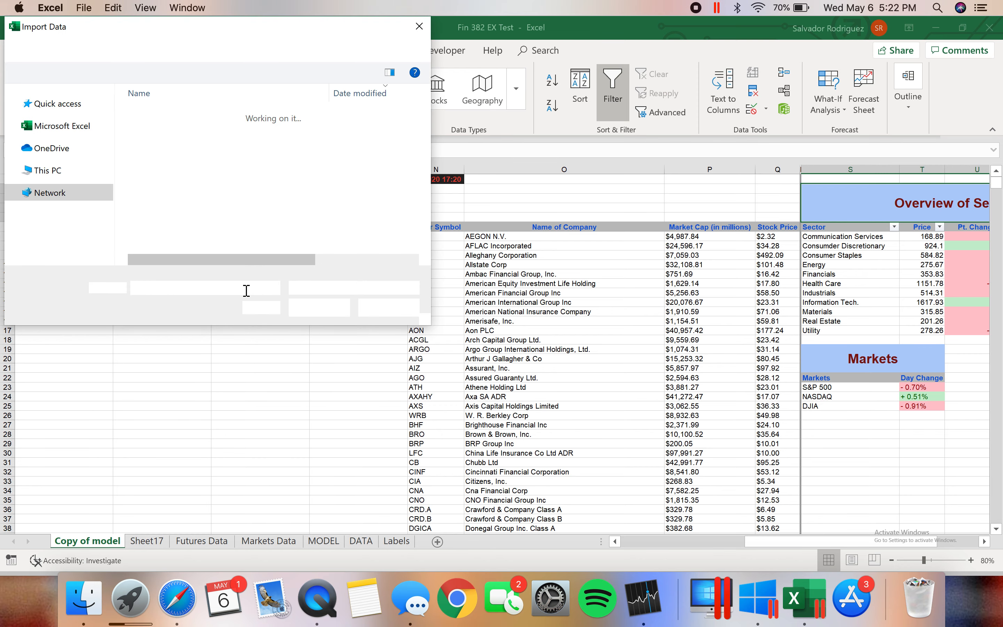
left_click(418, 27)
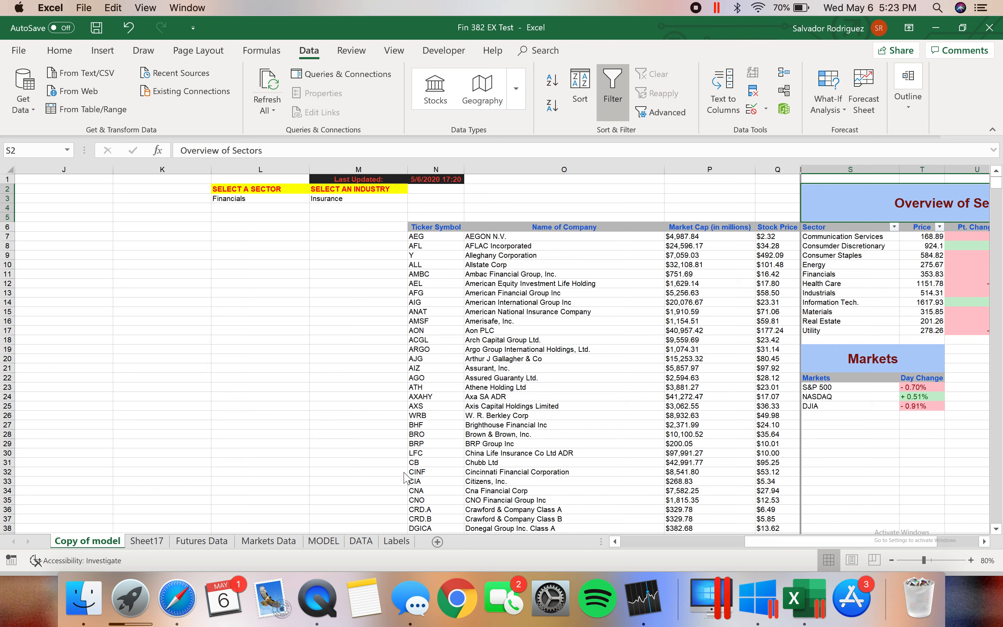
Highlight the stock data in A2:F33 and then the three helper columns in G2:I14 on the Copy of model sheet
scroll(404, 475, "left", 10)
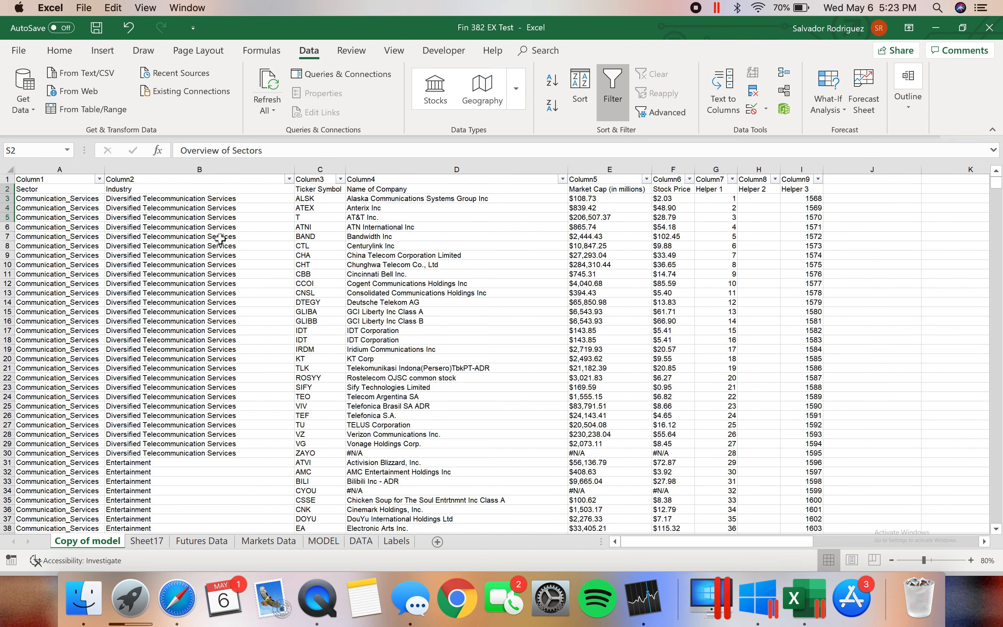
left_click_drag(79, 189, 676, 481)
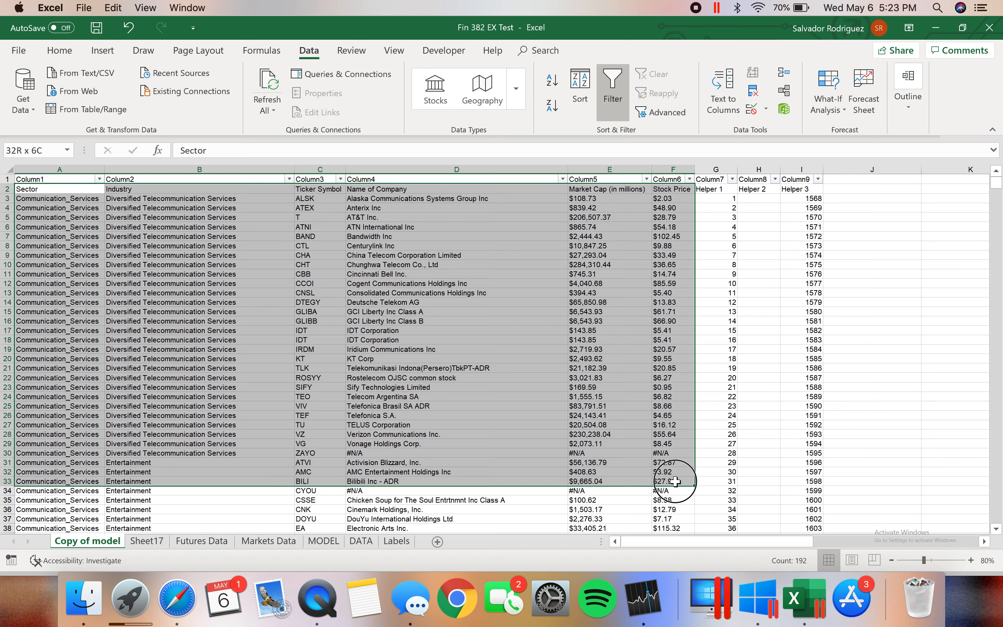
left_click_drag(675, 481, 676, 481)
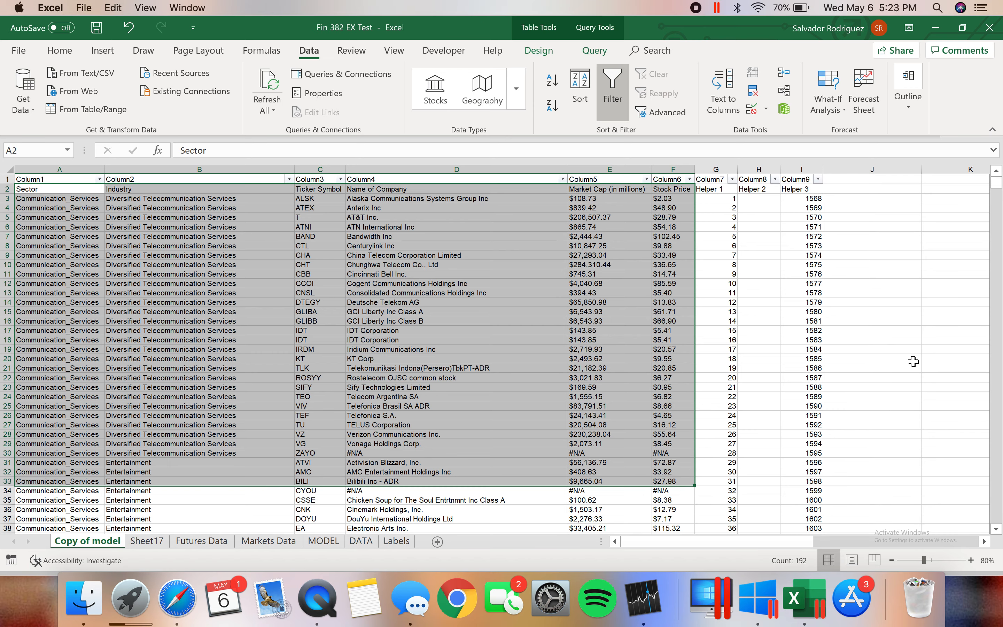
left_click(912, 359)
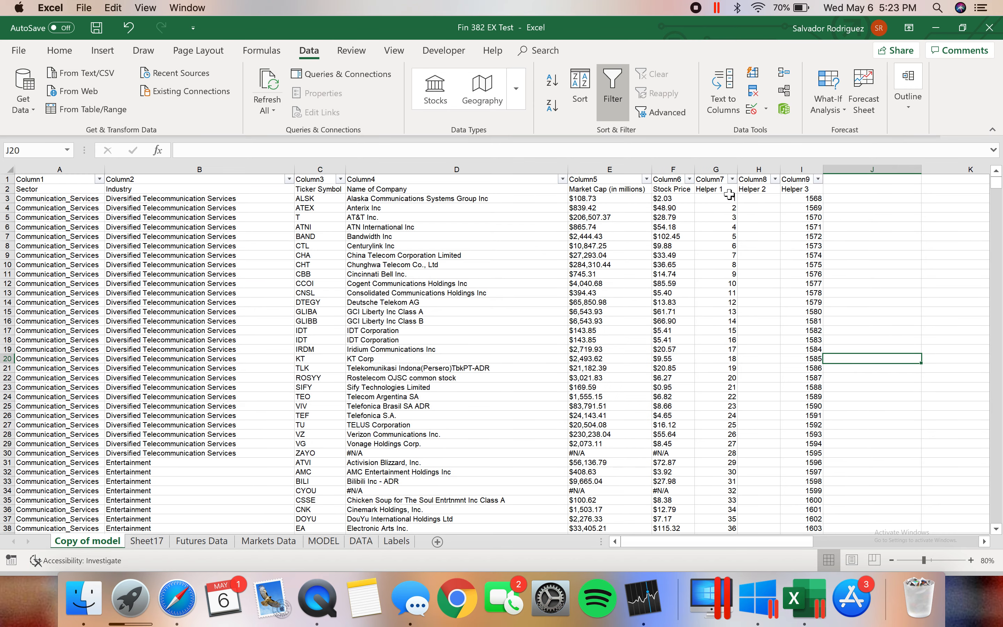
left_click_drag(719, 193, 828, 291)
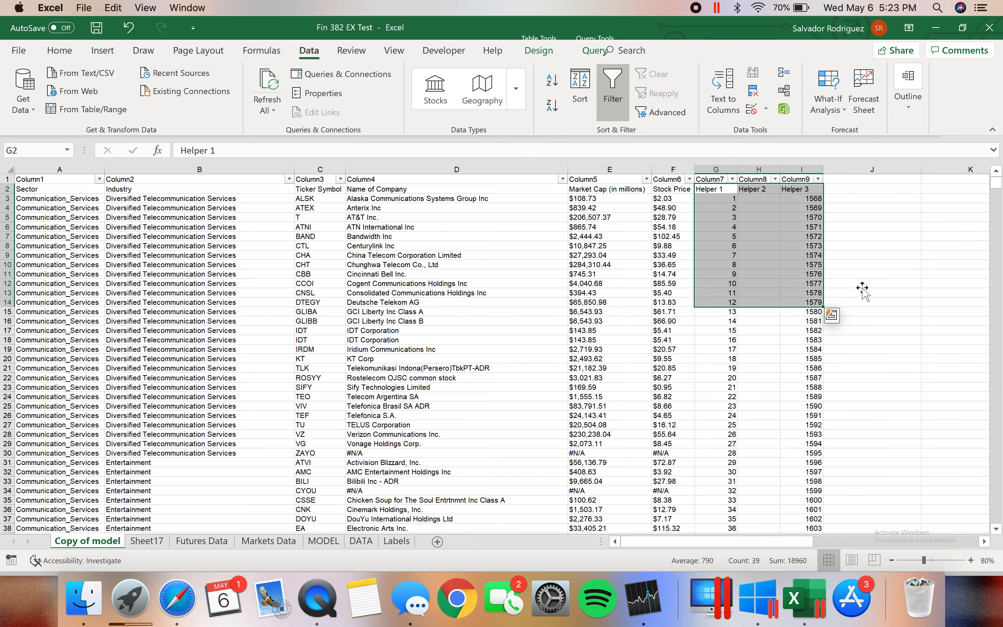
left_click(886, 283)
From the sector selection cell L3, go to the Labels sheet and review the industry lists per sector and the Categories list
scroll(886, 282, "right", 10)
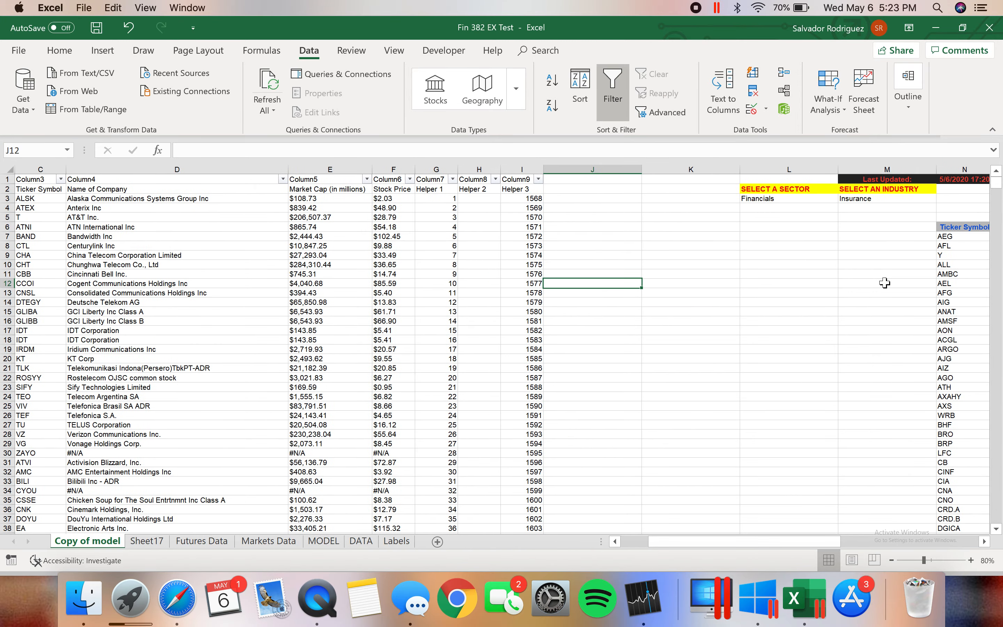
left_click(425, 197)
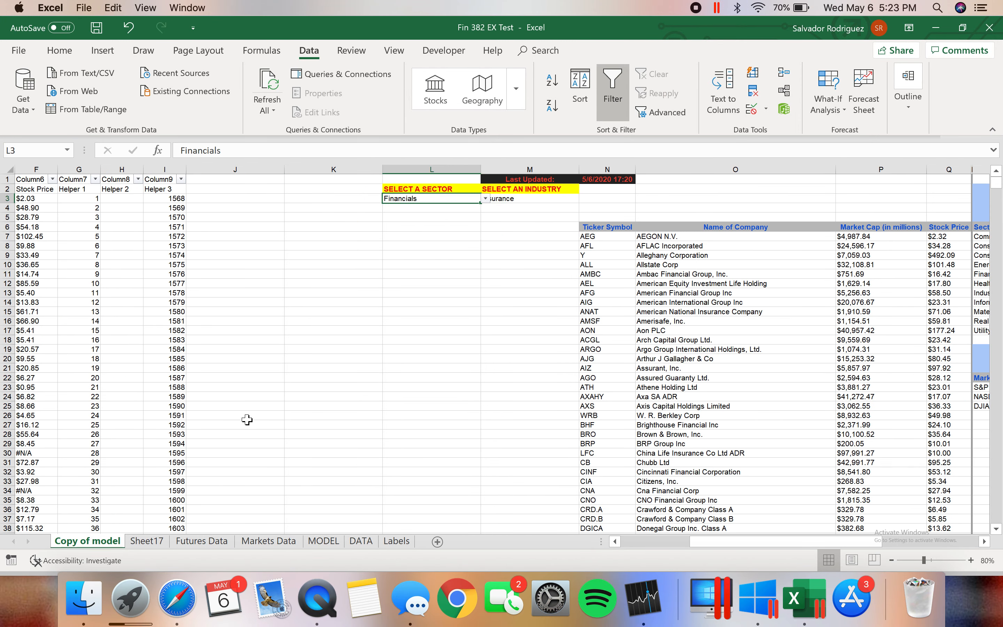
left_click(396, 540)
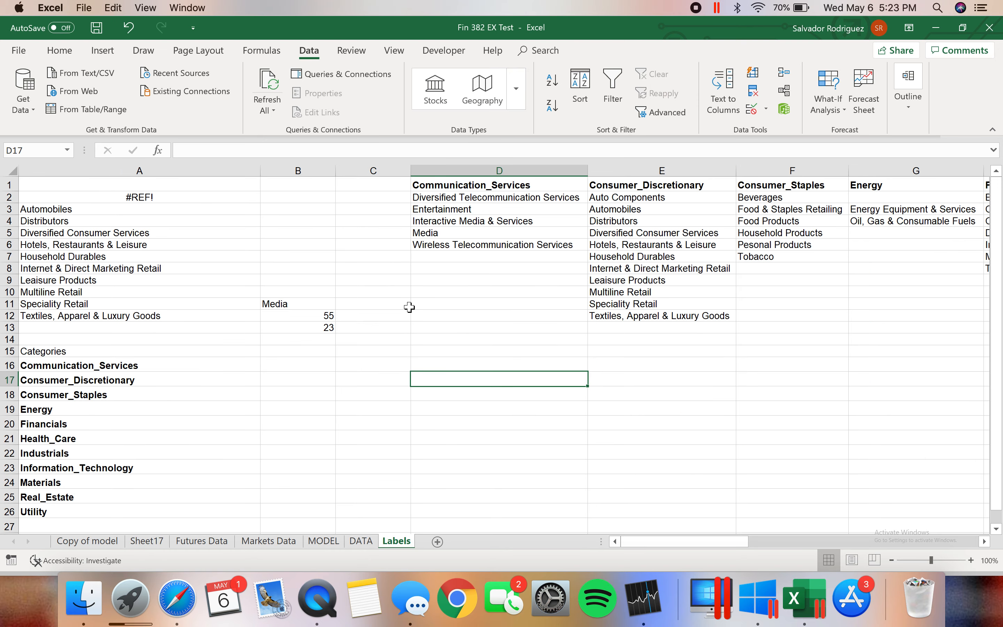
scroll(527, 228, "right", 10)
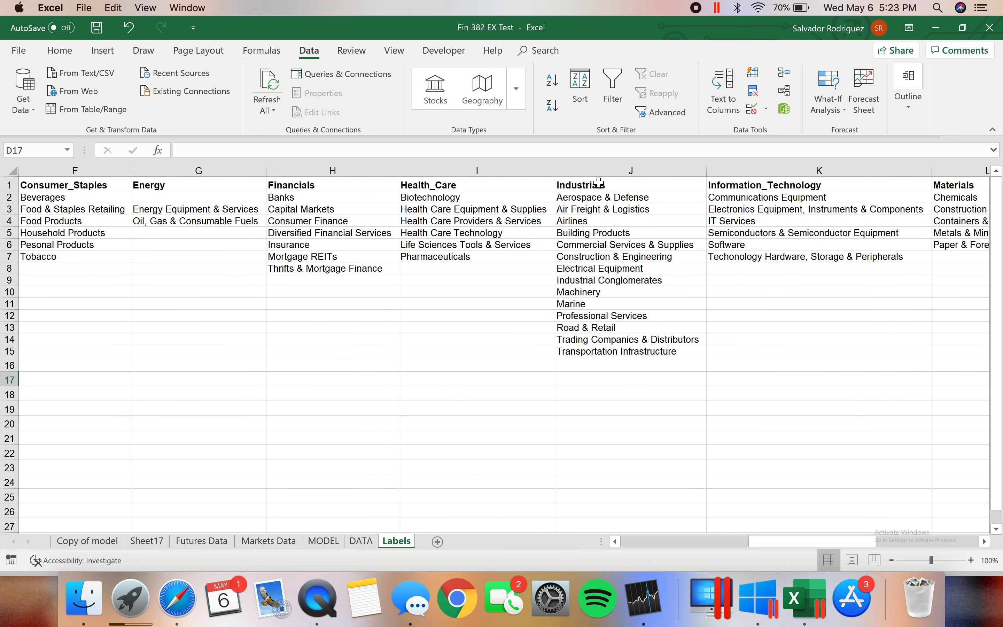
scroll(692, 270, "right", 5)
scroll(691, 270, "left", 10)
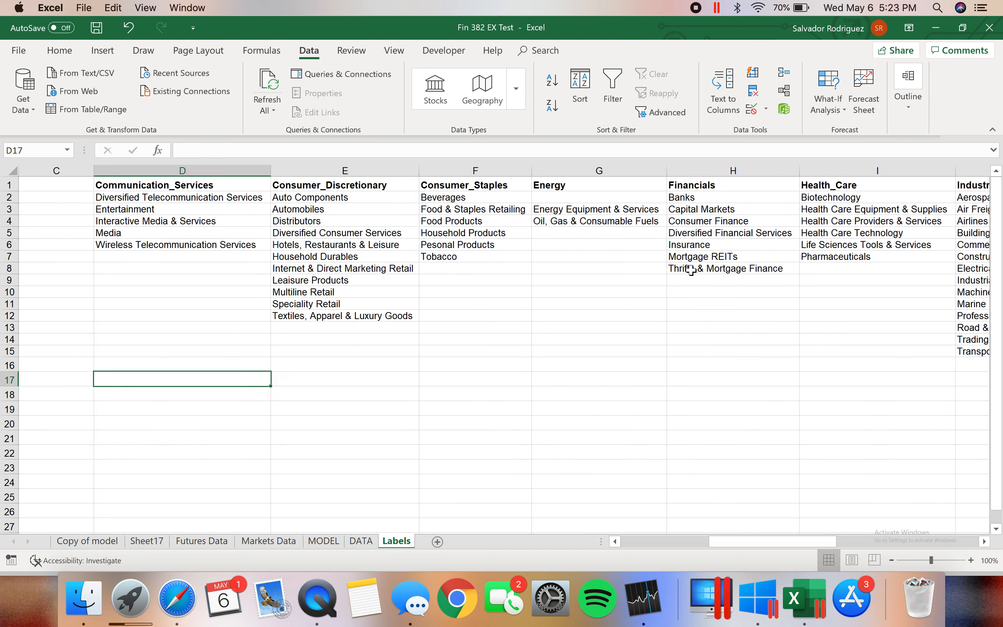
left_click_drag(158, 360, 148, 514)
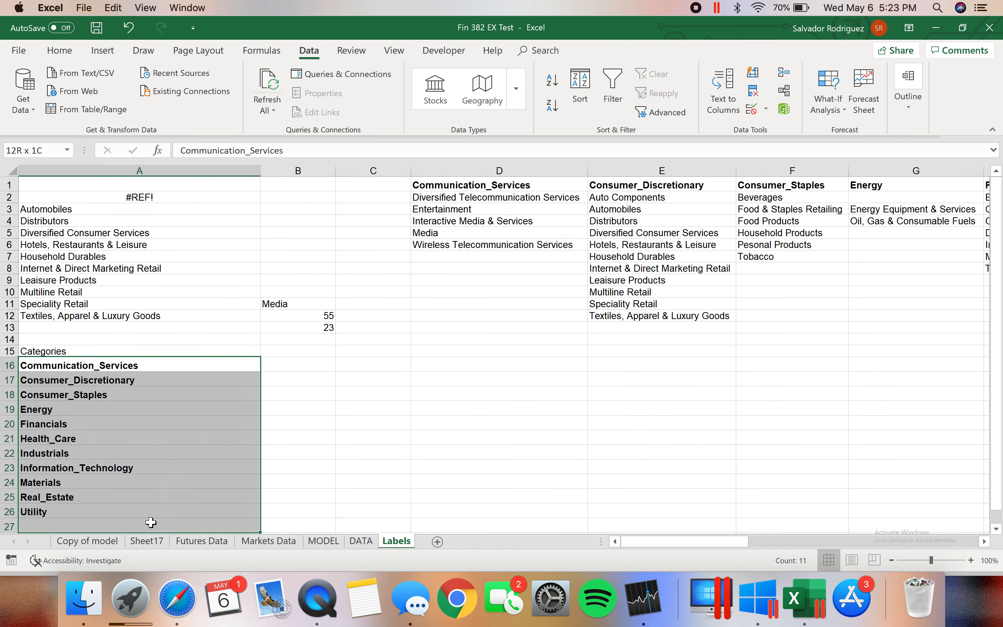
left_click(454, 396)
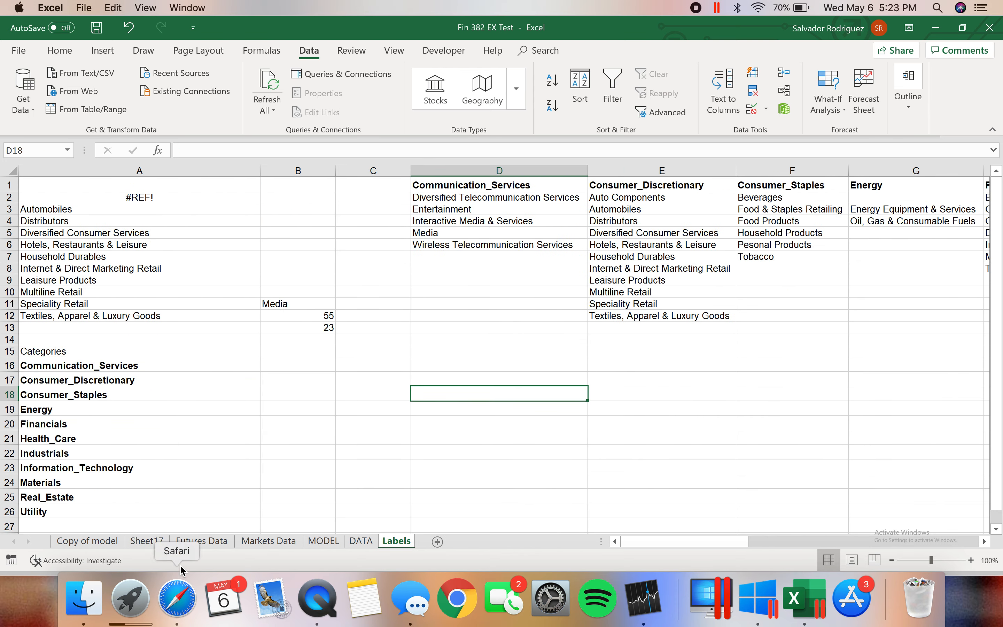
Return to the Copy of model sheet and review the workbook's named ranges in the Name Manager
left_click(87, 541)
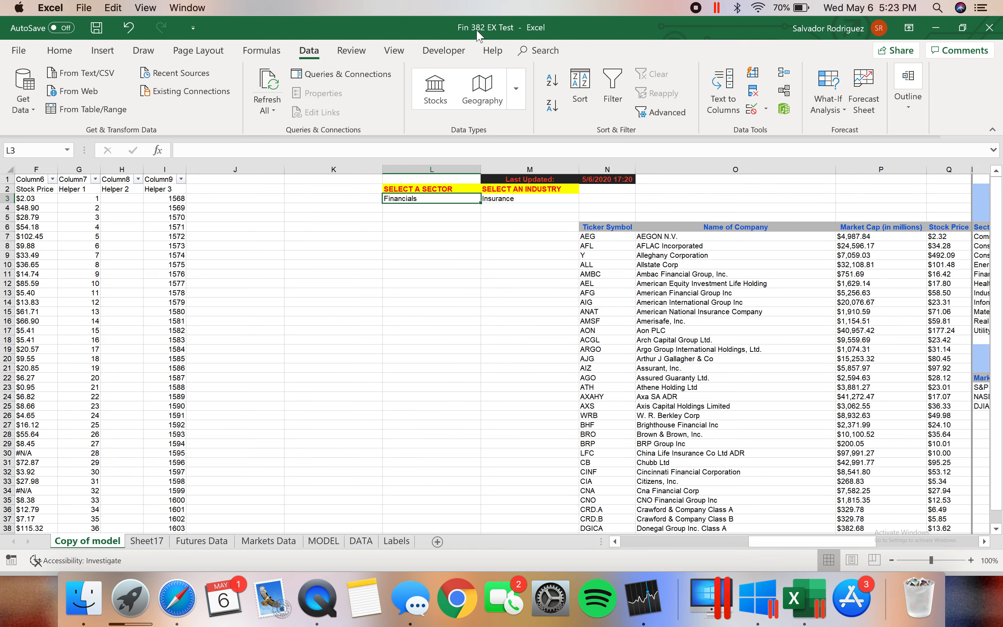
left_click(275, 49)
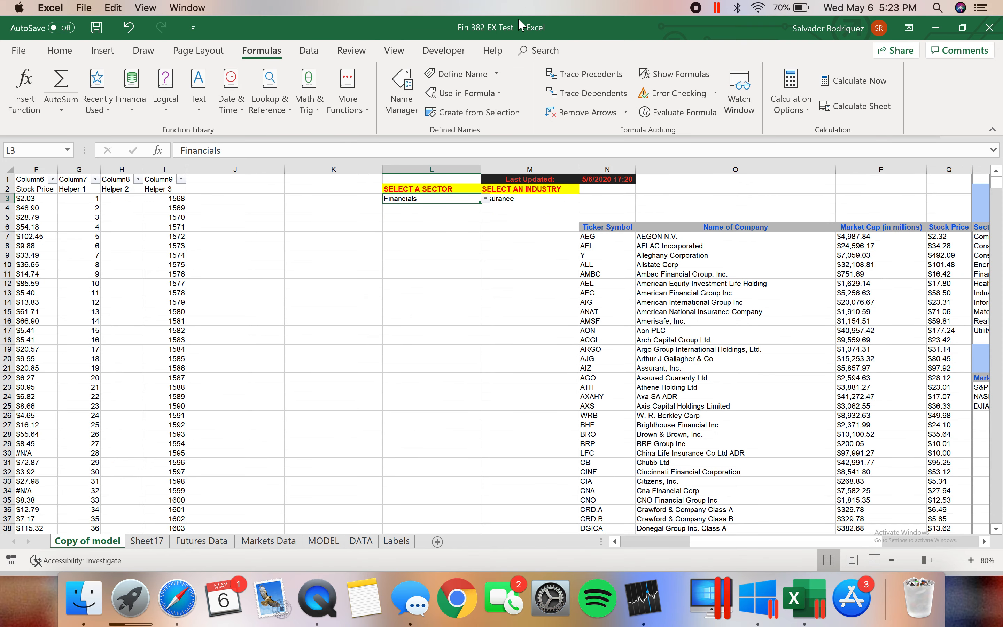
left_click(412, 108)
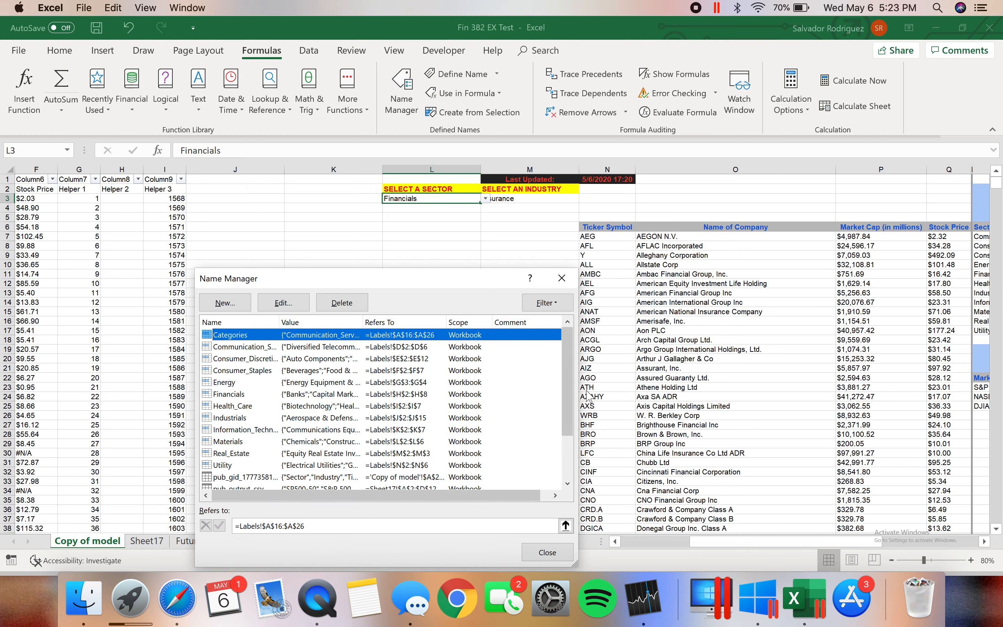
left_click_drag(567, 373, 568, 337)
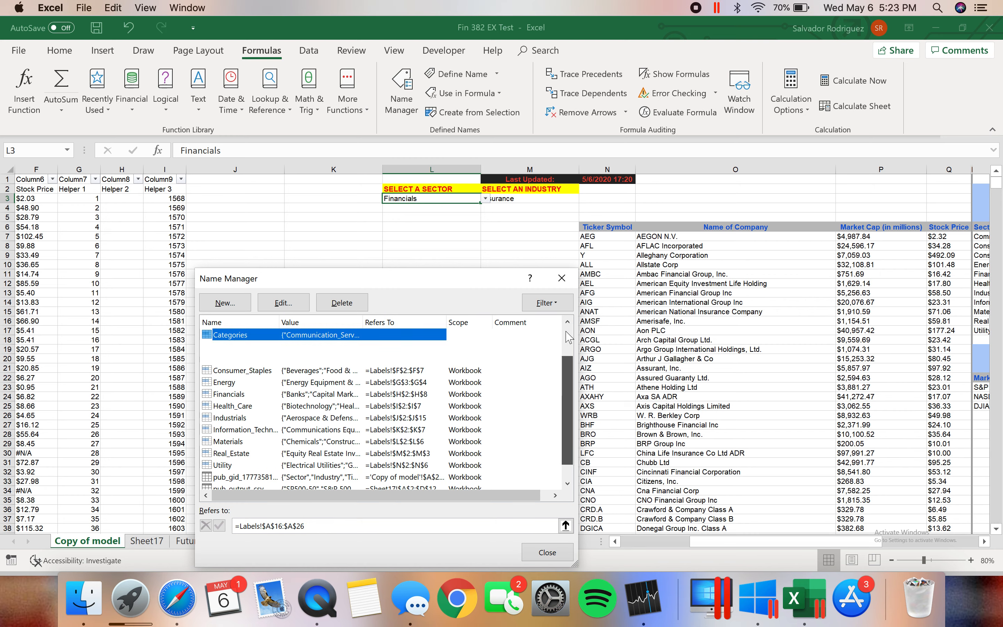
left_click(562, 278)
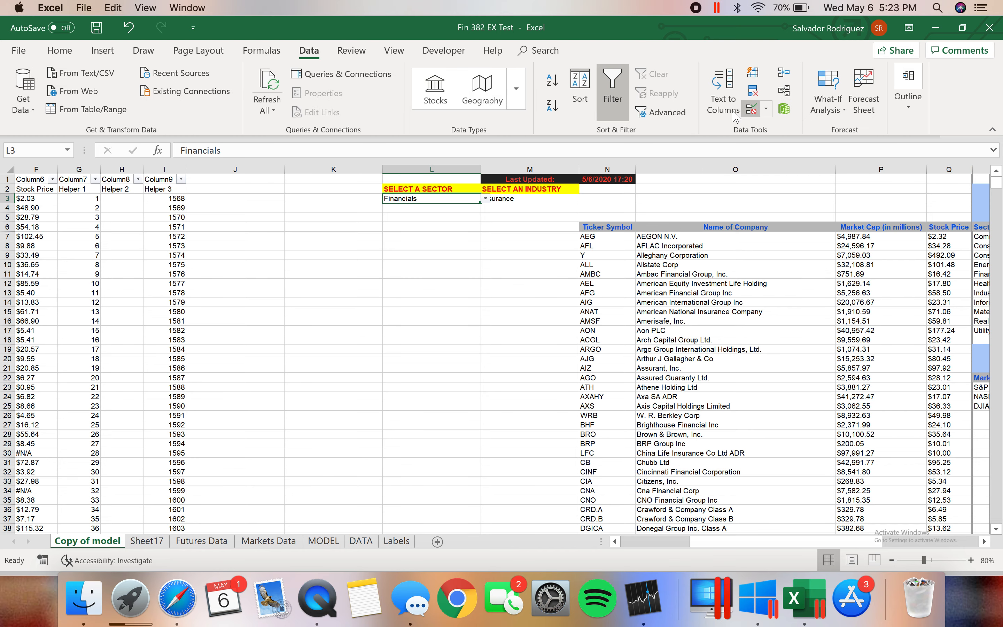
Inspect the data validation settings of the sector cell L3 and the industry cell M3, closing each without changes
left_click(752, 113)
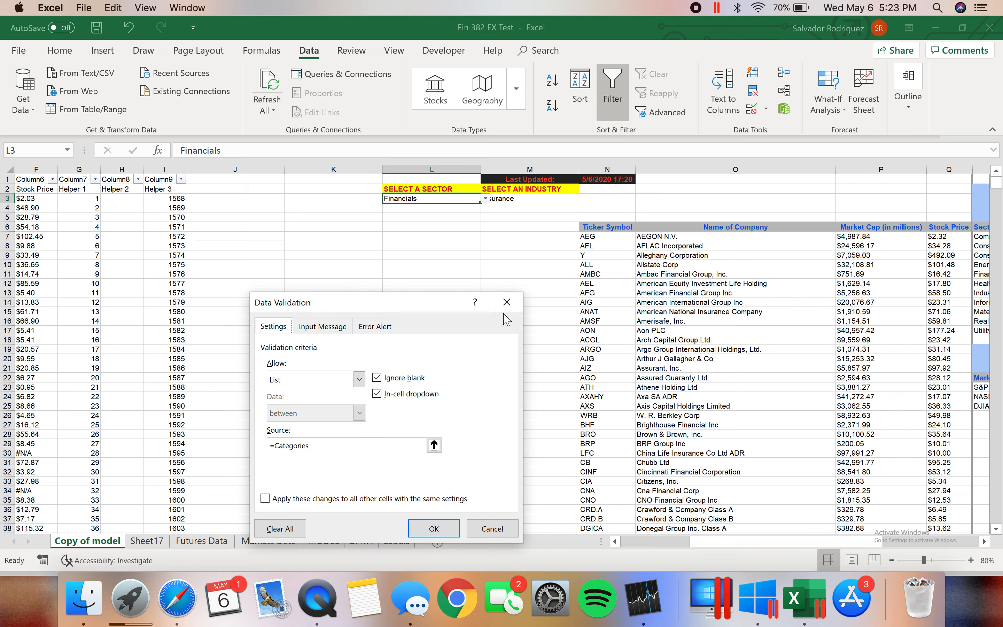
left_click(506, 302)
left_click(508, 200)
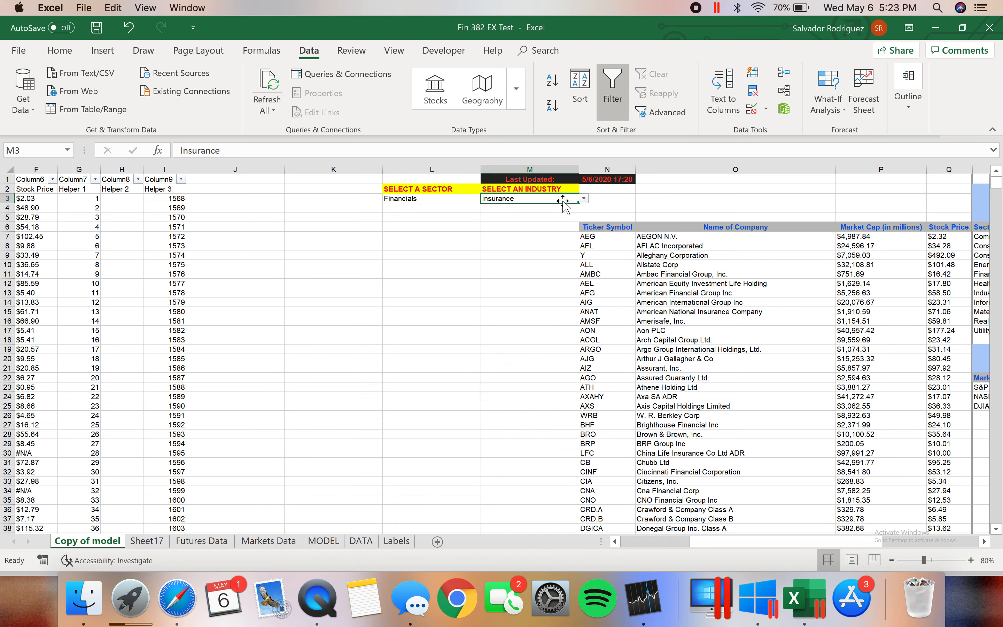
left_click(752, 109)
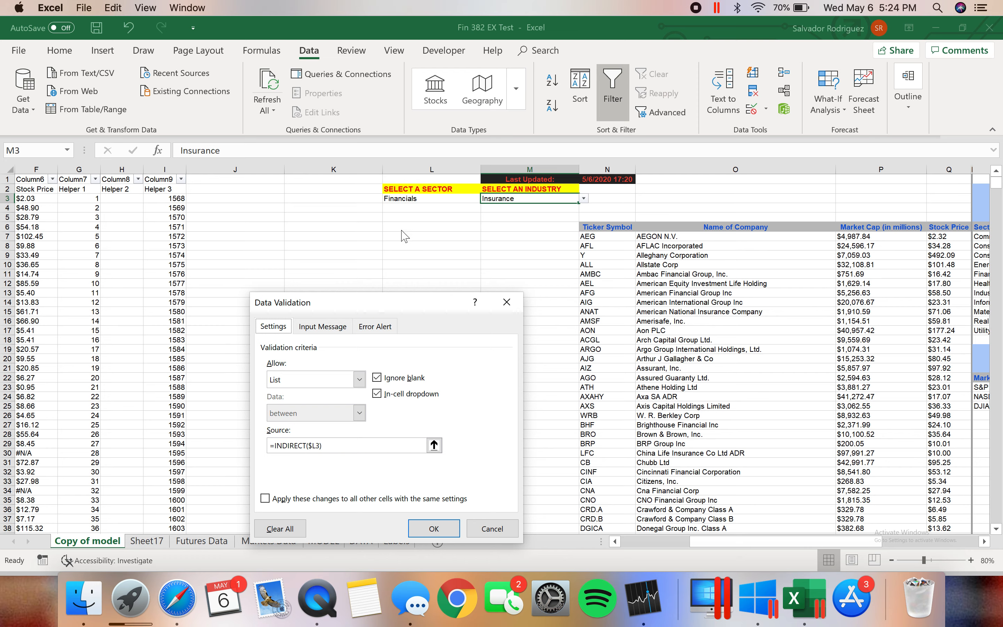
left_click(506, 302)
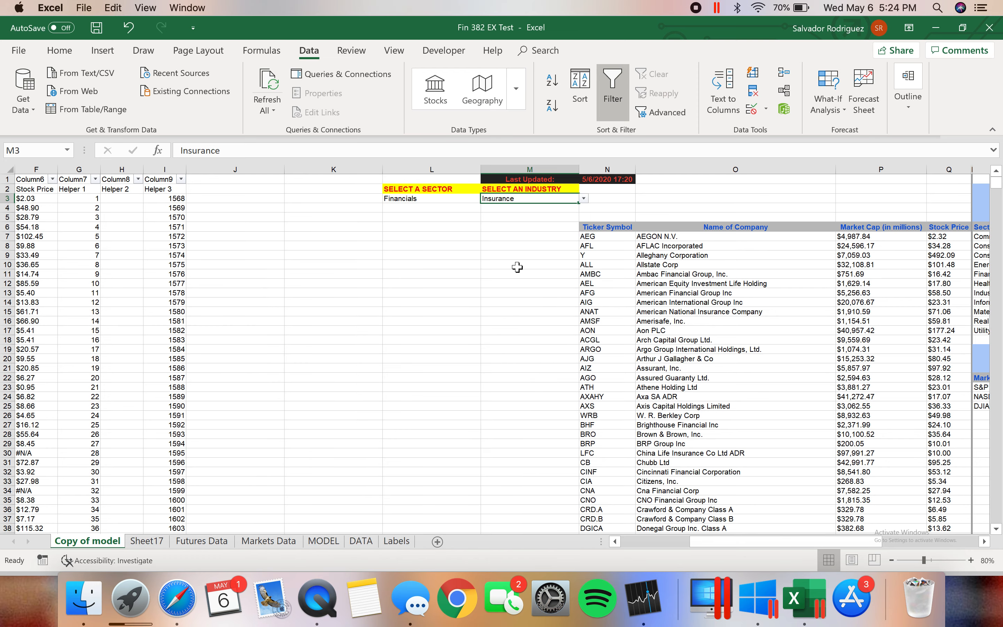
scroll(517, 267, "right", 2)
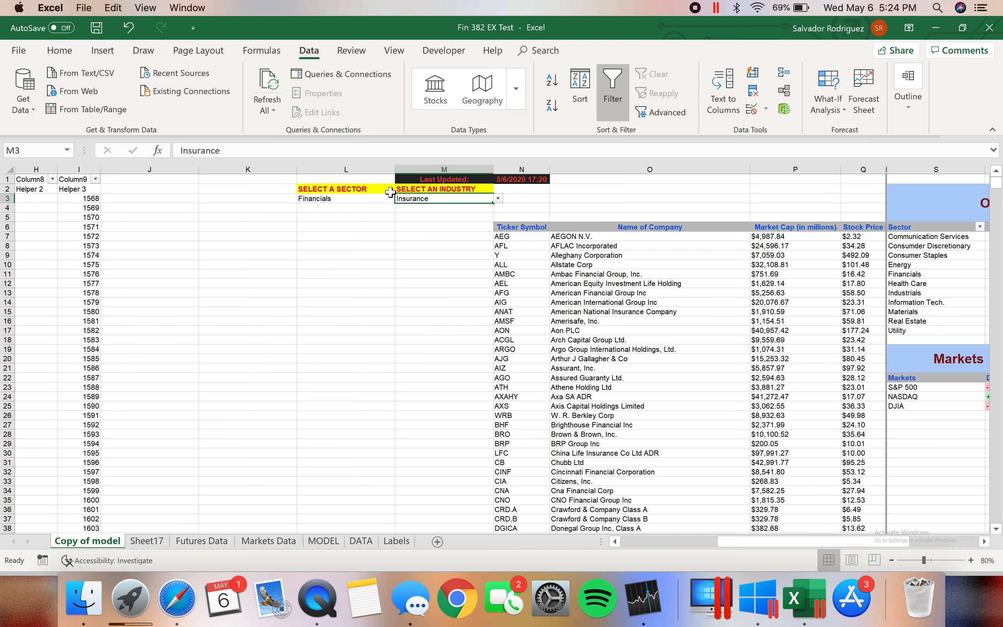
scroll(380, 296, "left", 10)
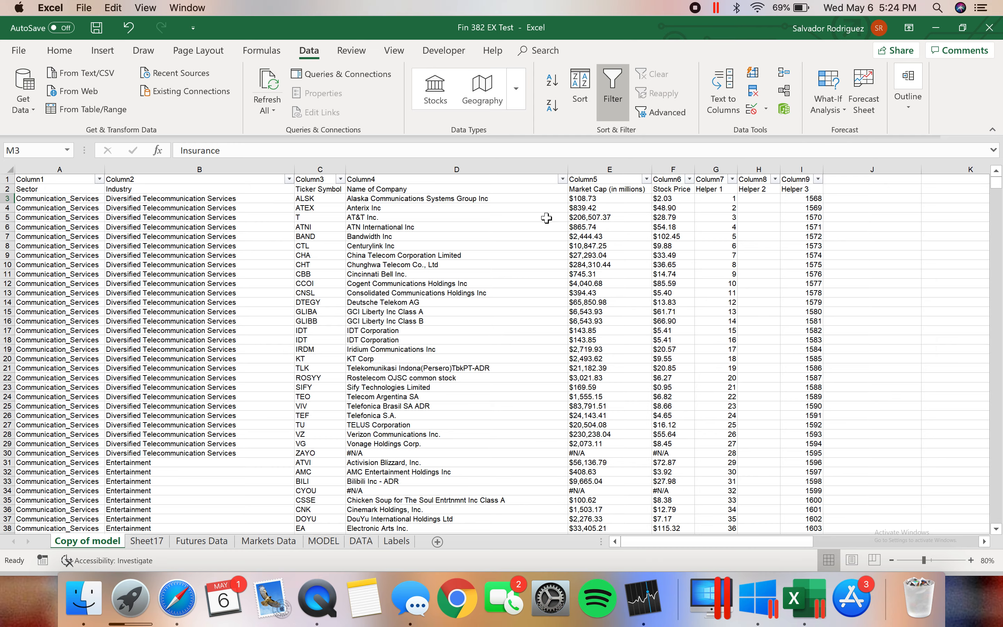
scroll(770, 298, "right", 10)
scroll(771, 298, "left", 8)
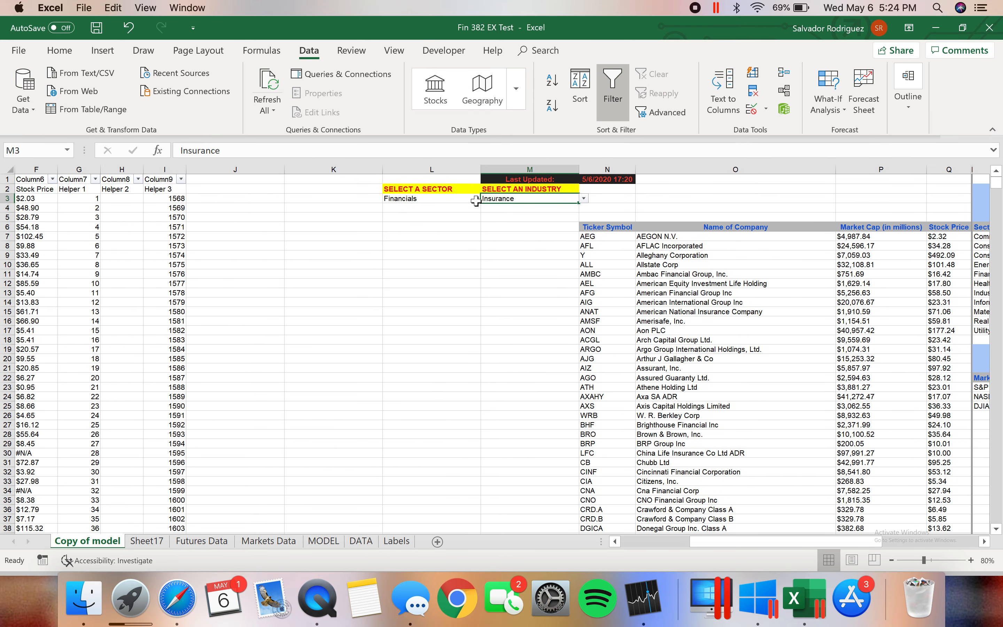
Review the formulas in the first data row of the three helper columns, cells G3 to I3
left_click(663, 292)
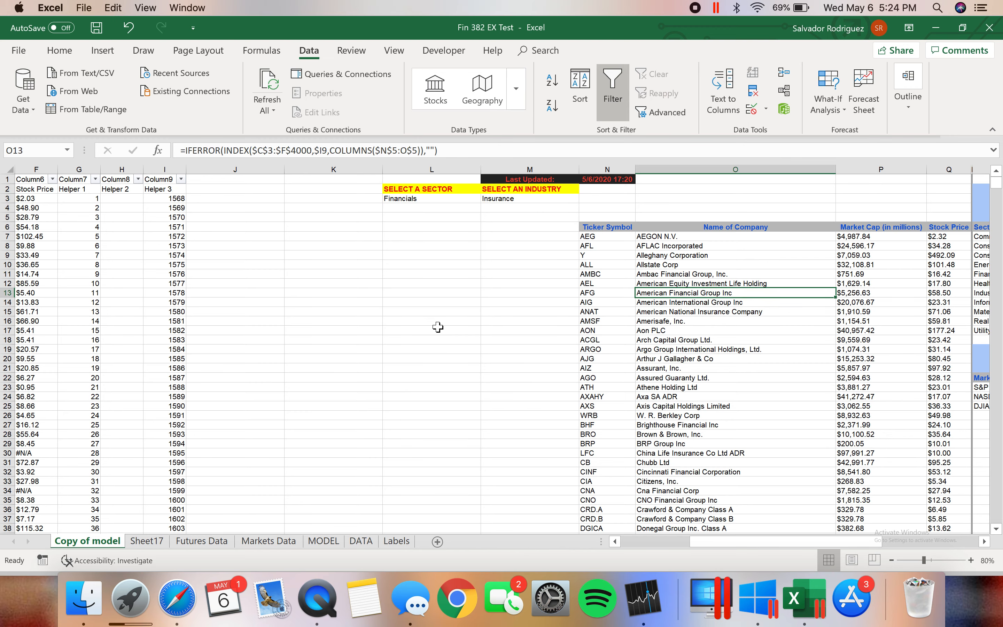
scroll(438, 327, "left", 5)
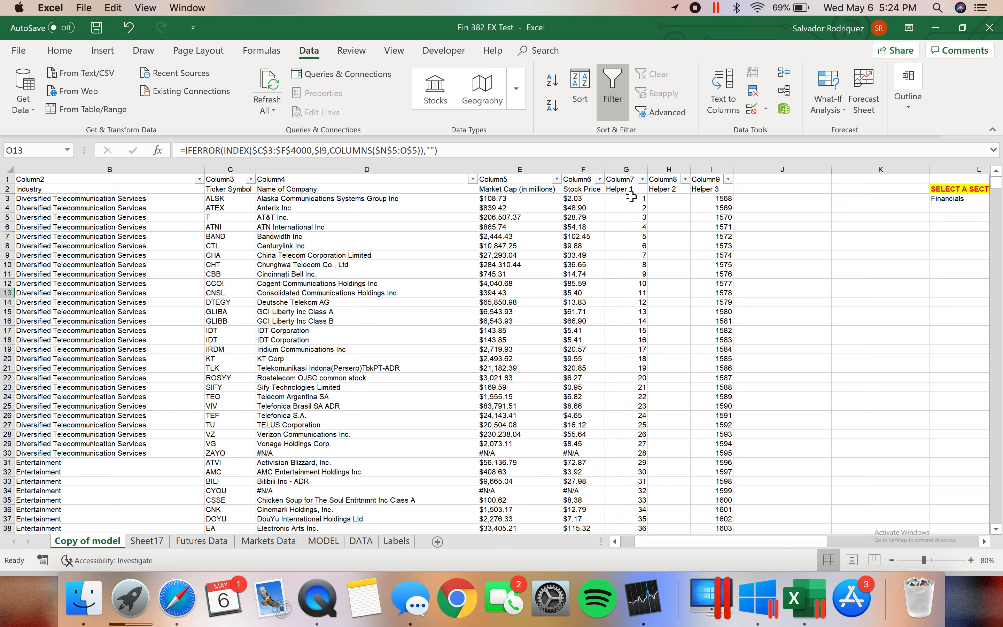
left_click(629, 189)
key("Down")
key("Right")
key("Right")
key("Left")
key("Right")
key("Left")
key("Left")
key("Right")
key("Right")
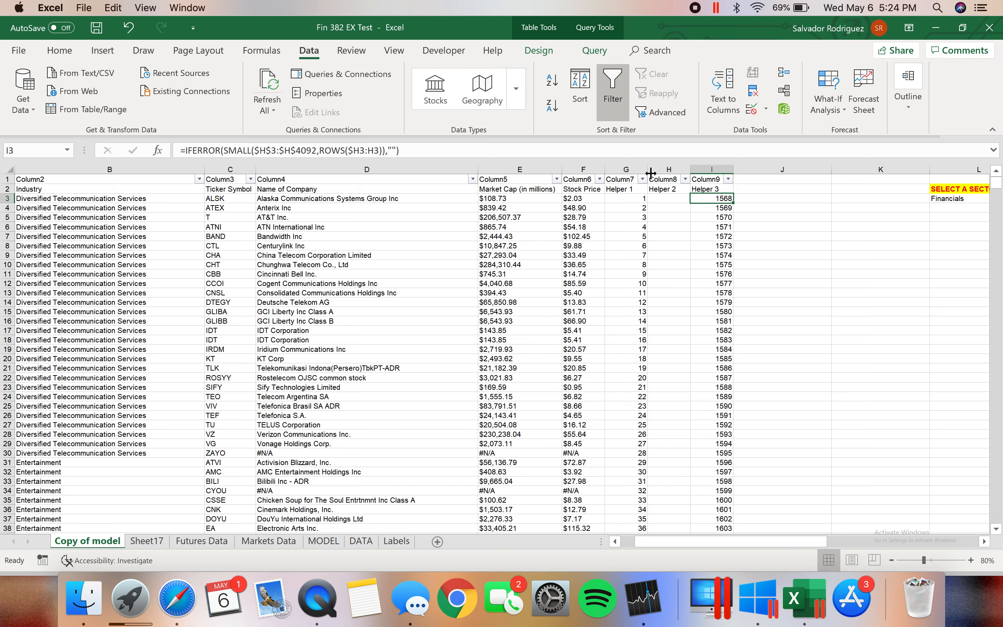
key("Left")
key("Left")
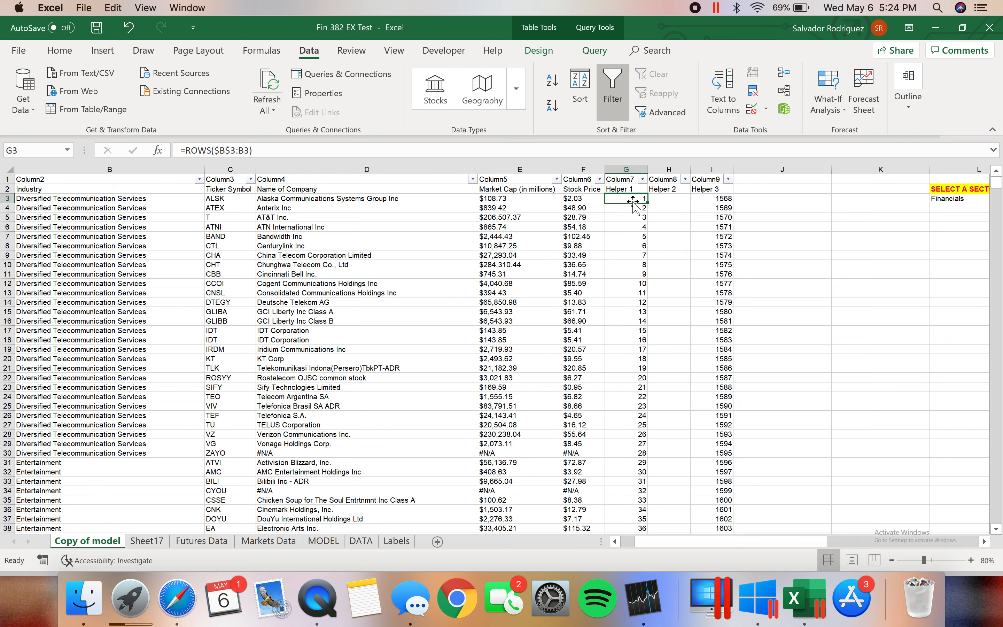
Inspect the ROWS formula of the Helper 1 column in cells G6 and G15, including its highlighted reference range
left_click(624, 226)
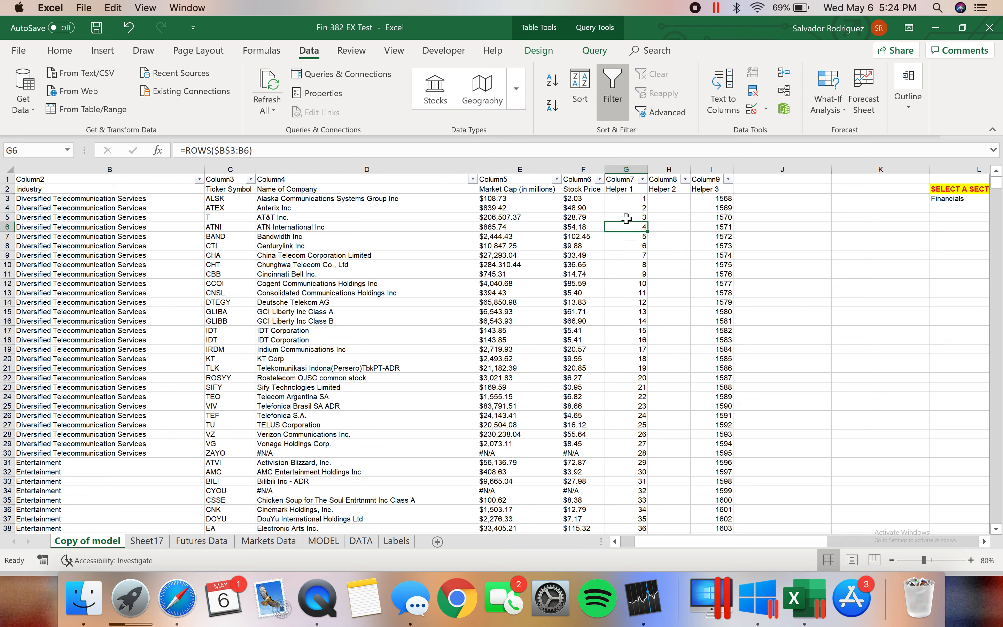
left_click(257, 150)
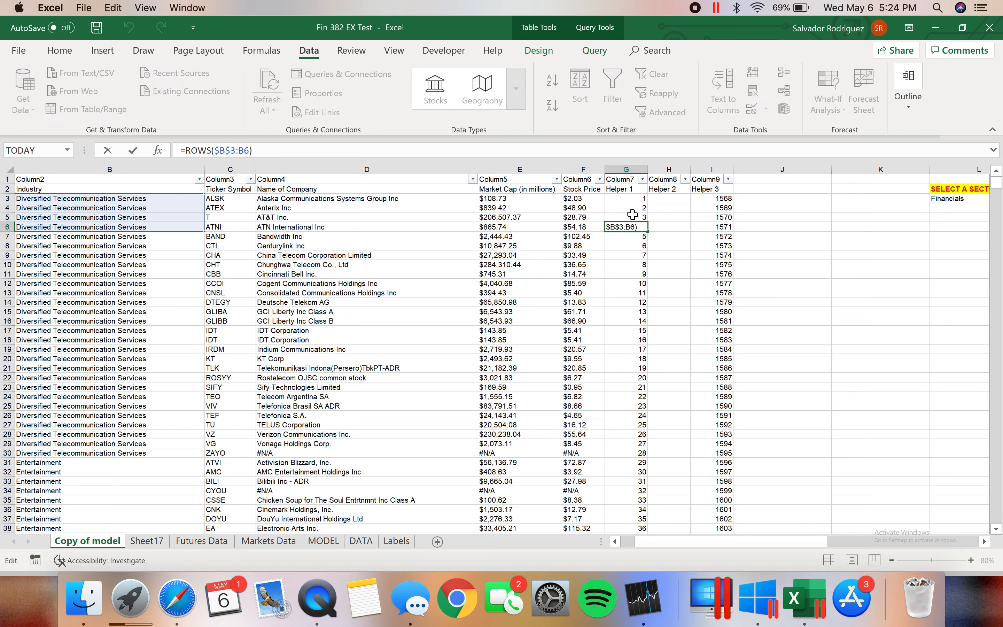
left_click(646, 314)
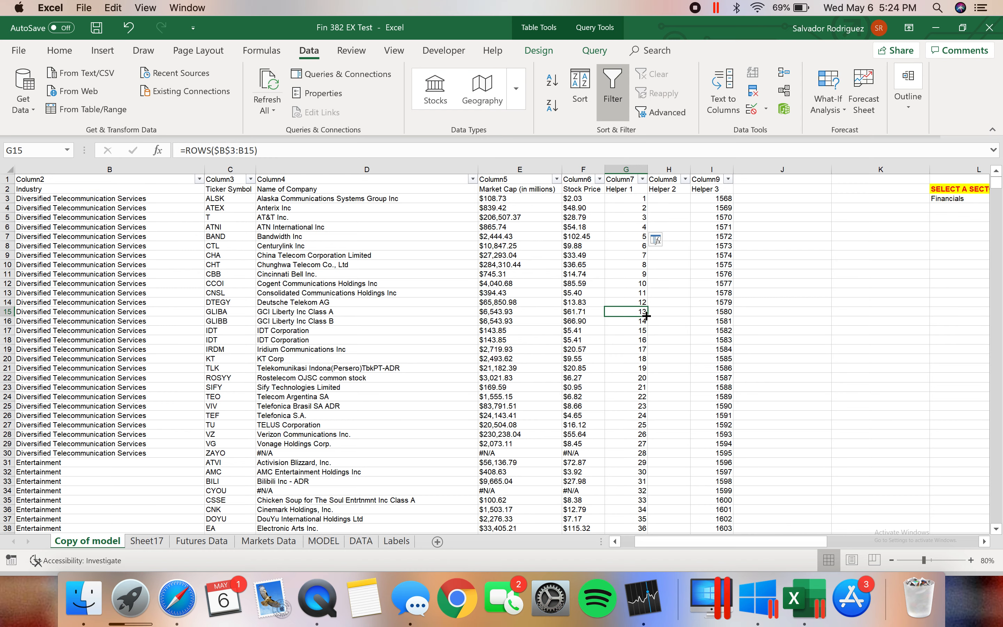
Inspect the Helper 2 IF formula in H3 and trace its references to the industry selection cell M3, B3 and G3
left_click(700, 217)
left_click(670, 198)
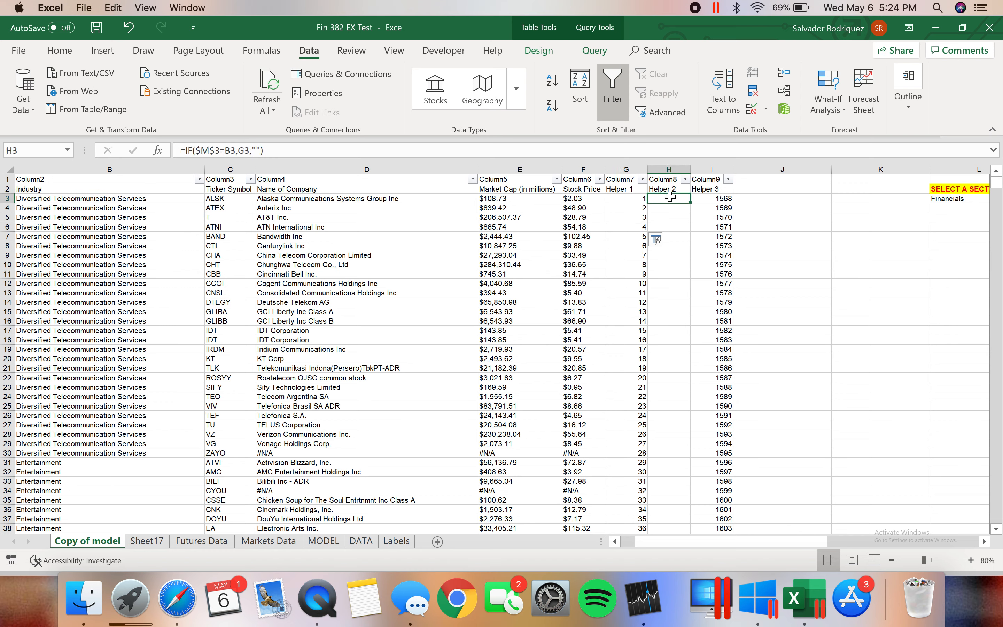
key("Up")
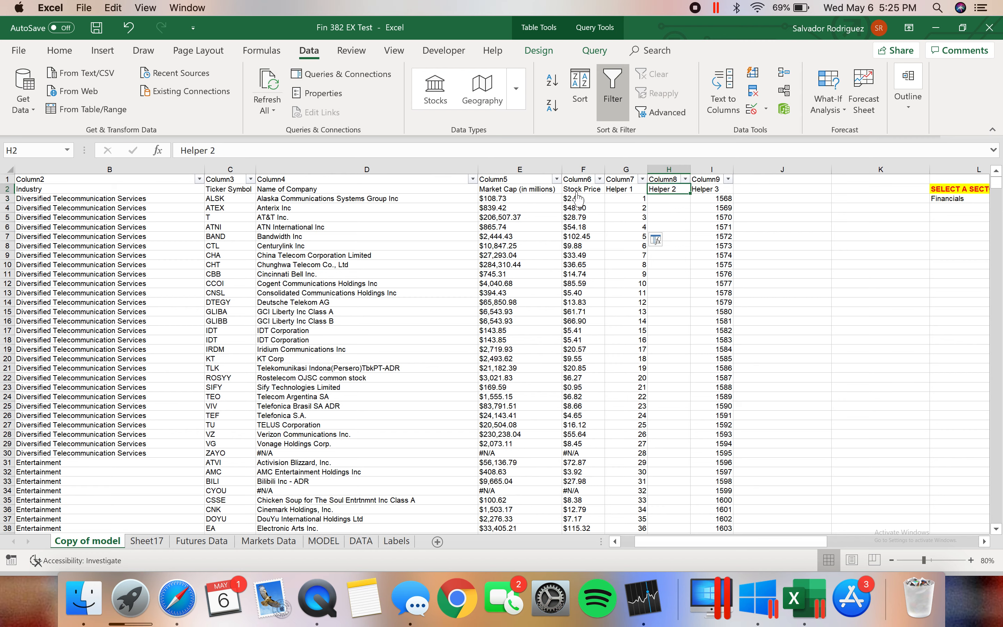
left_click(672, 200)
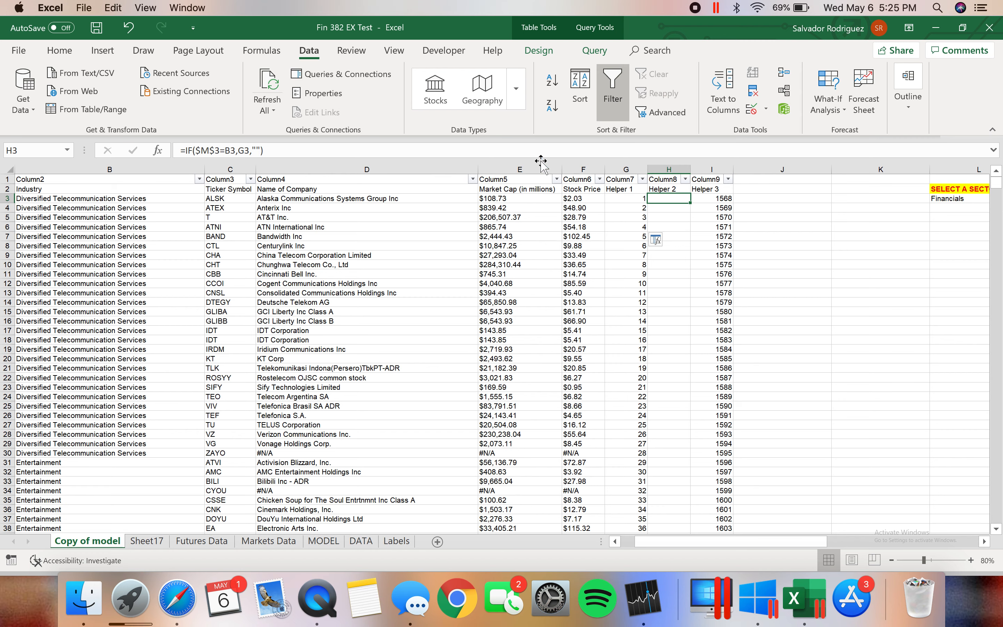
left_click(394, 150)
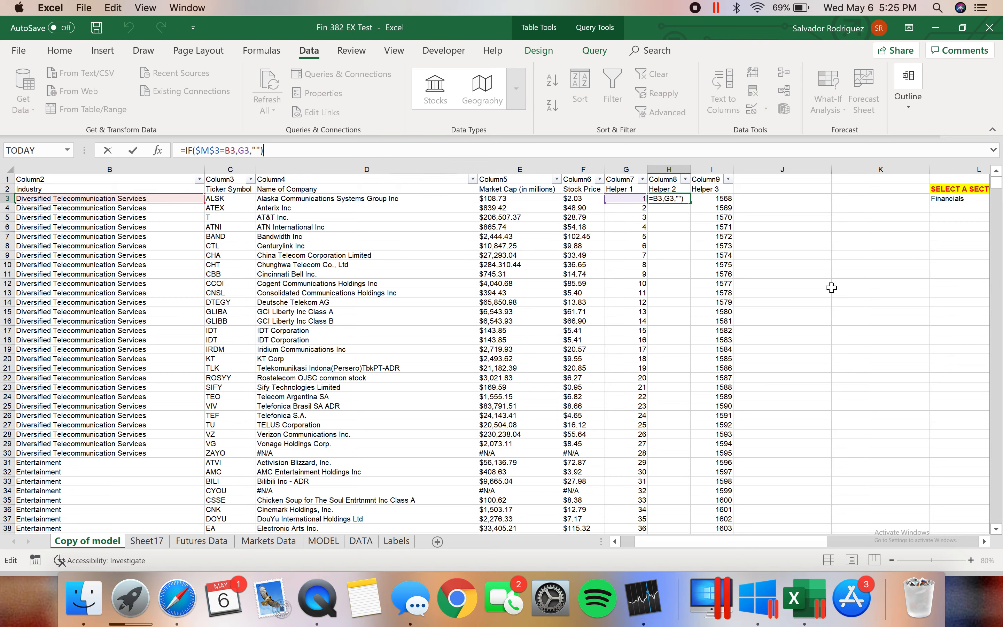
scroll(831, 288, "right", 10)
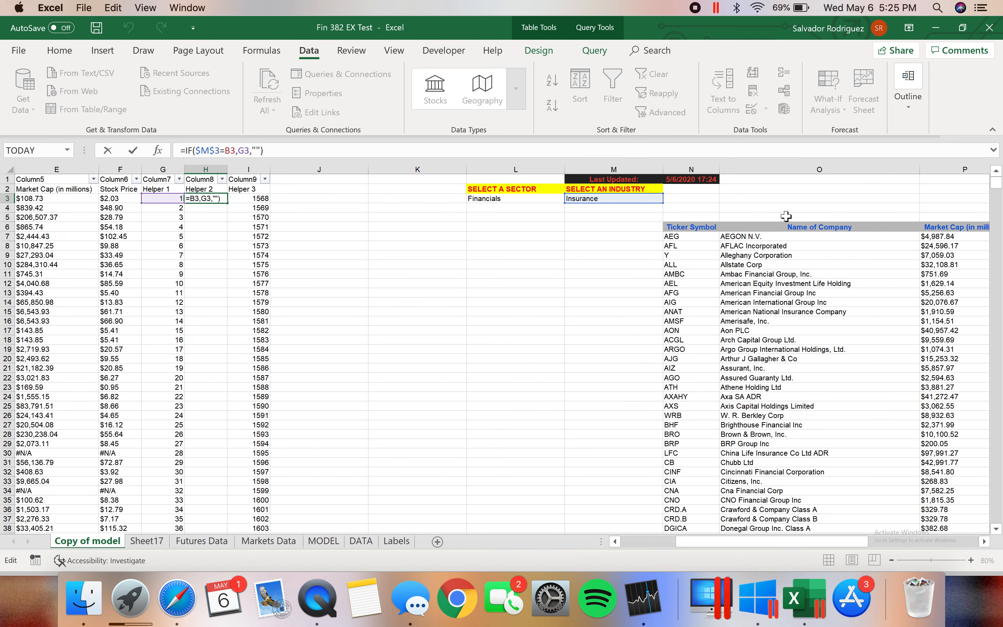
Leave the formula and set the sector in L3 to Communication_Services
left_click(545, 199)
left_click(545, 198)
left_click(568, 197)
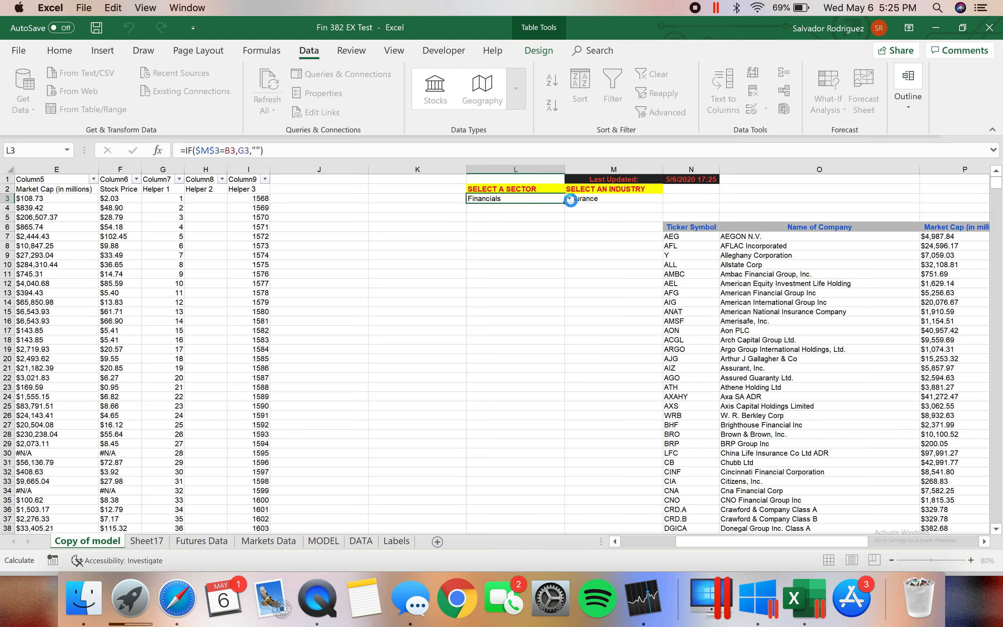
left_click(570, 199)
left_click_drag(564, 233, 564, 209)
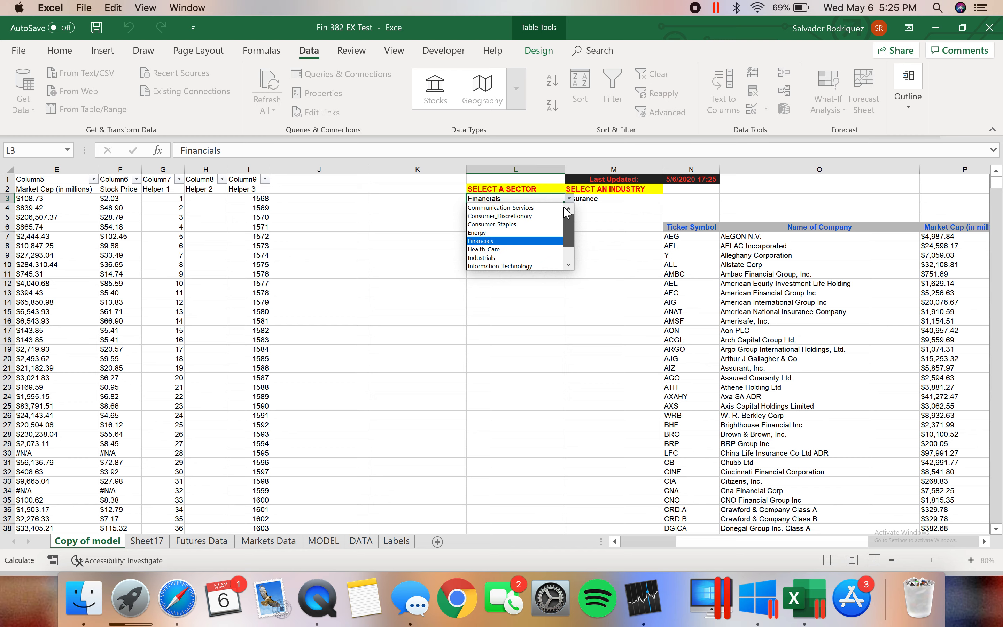
left_click(545, 207)
Set the industry in M3 to Diversified Telecommunication Services
left_click(625, 198)
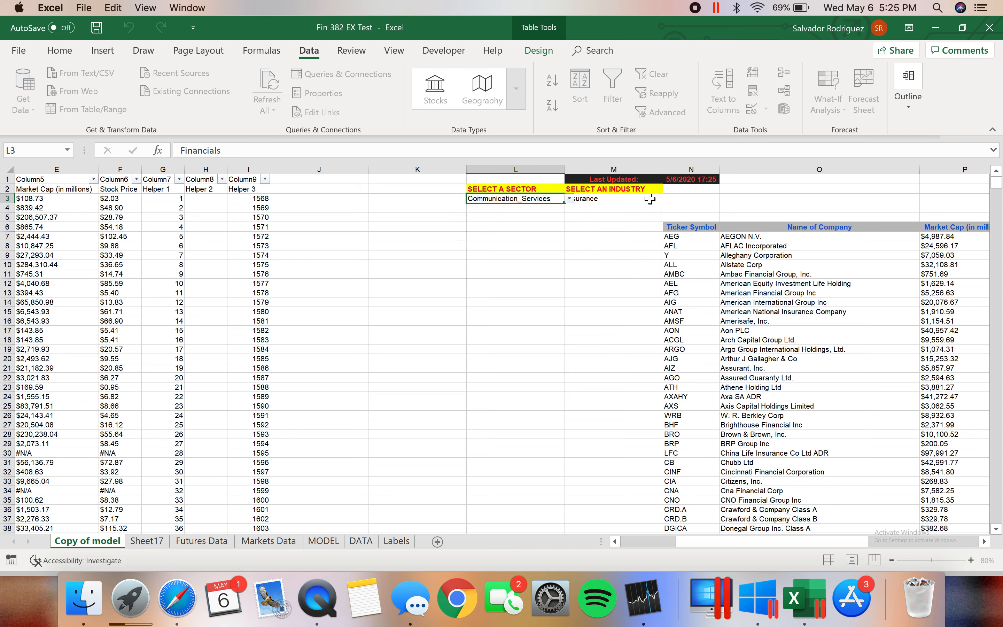
left_click(647, 199)
left_click(667, 199)
left_click(663, 211)
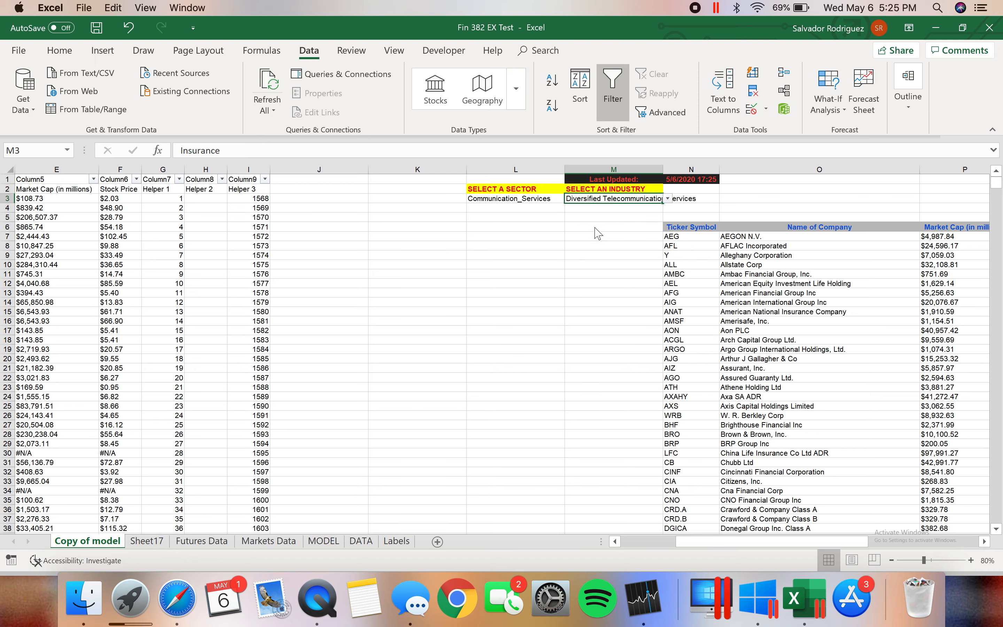
Compare the Helper 2 values in column H with the industries in column B, from matching rows down to the blank cells H33:H37
scroll(525, 277, "left", 10)
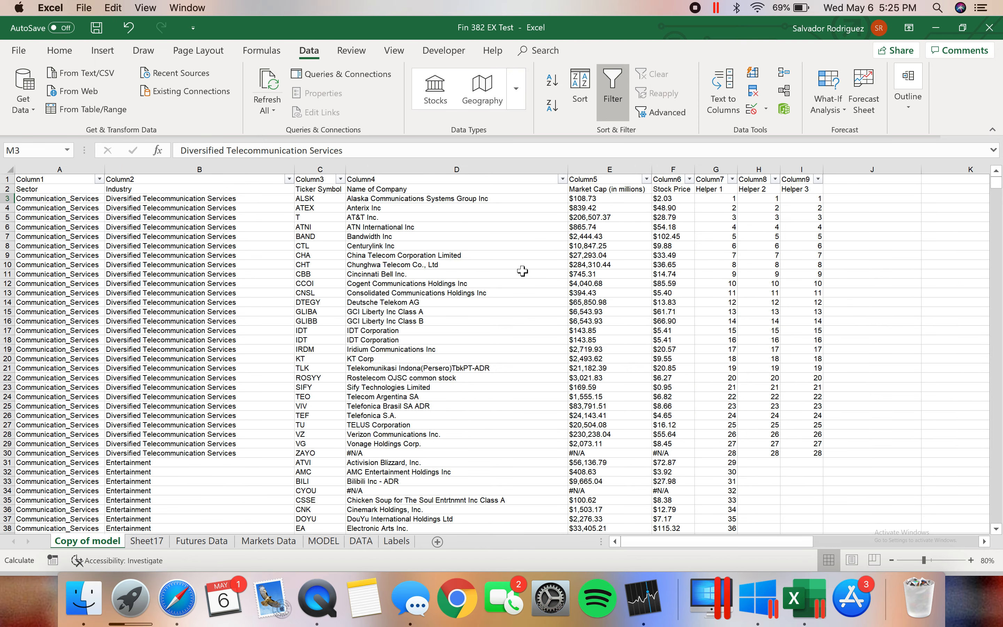
left_click(767, 205)
left_click(769, 198)
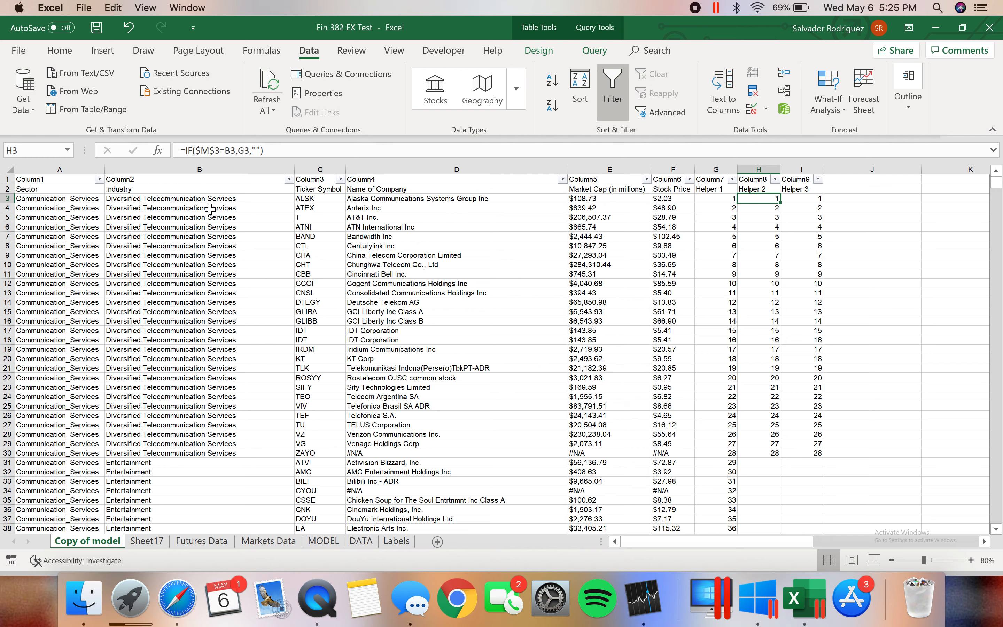
left_click(218, 198)
left_click(765, 200)
left_click(766, 444)
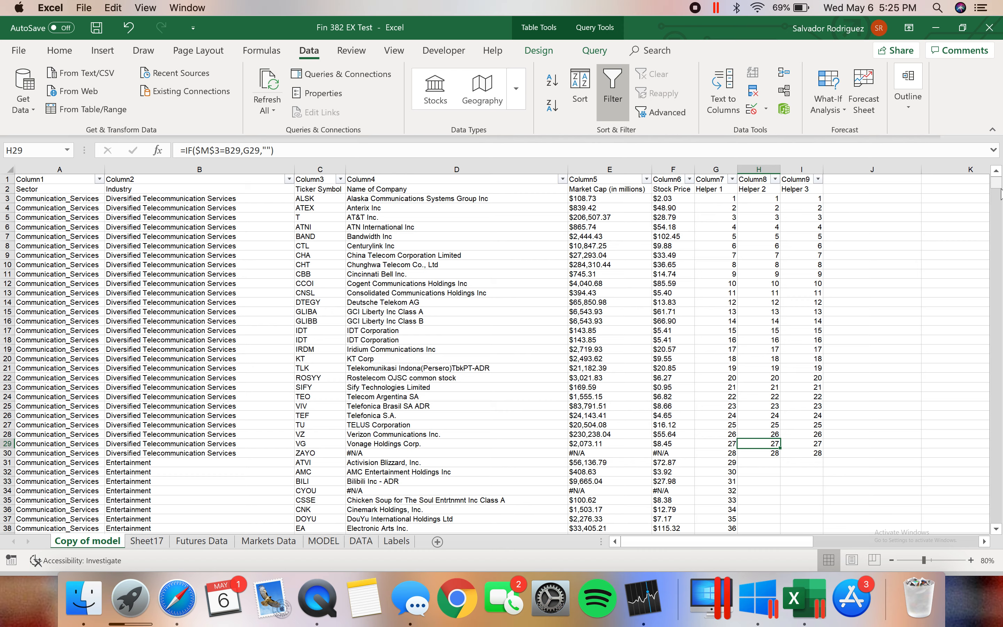
left_click(214, 217)
left_click(769, 199)
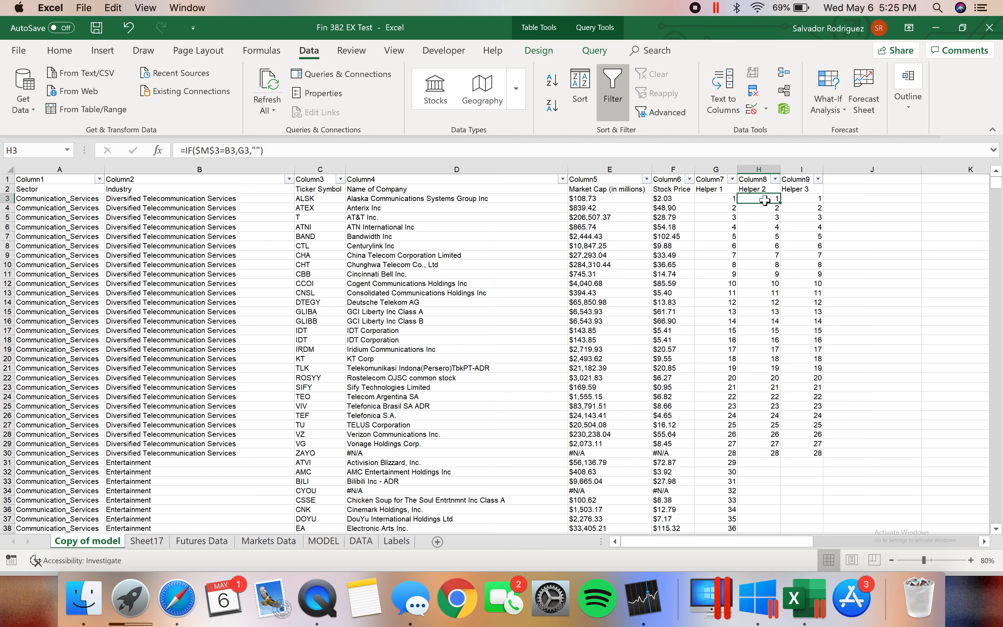
left_click_drag(763, 484, 765, 522)
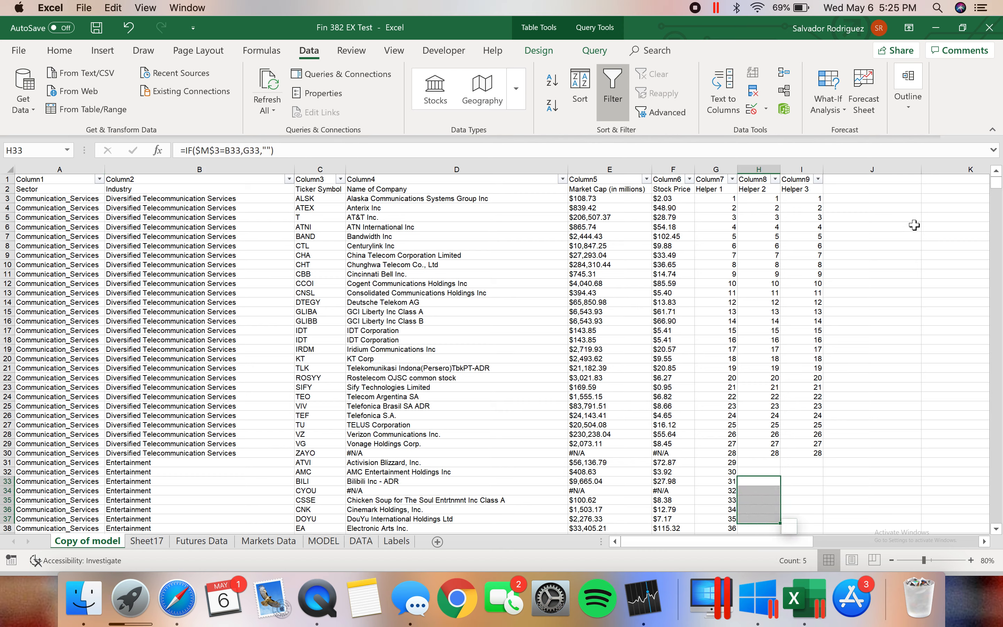
left_click(903, 228)
Highlight the first Helper 3 cells I3:I4 and then the range I31:M31 below the last Helper 3 number
mouse_move(819, 198)
left_mouse_down()
mouse_move(833, 437)
mouse_move(823, 449)
mouse_move(815, 445)
mouse_move(813, 213)
left_mouse_up()
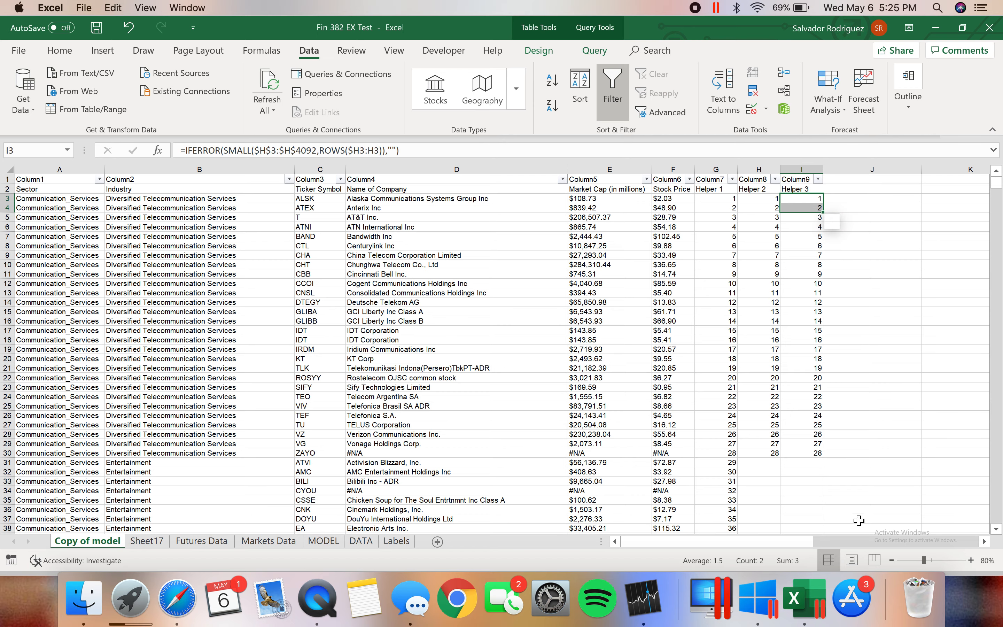
left_click_drag(794, 541, 836, 536)
left_click_drag(890, 264, 897, 315)
left_click(465, 467)
left_click_drag(466, 468, 849, 462)
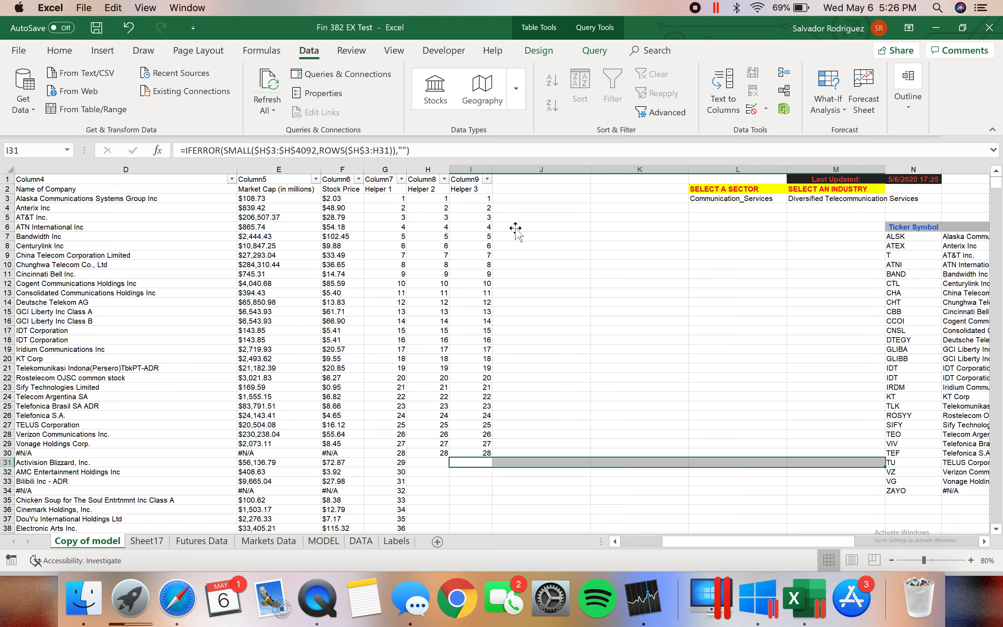
Inspect the Helper 3 IFERROR/SMALL formula in I3 and its references, close it unchanged, and check the formula in I12
left_click(480, 199)
left_click(438, 150)
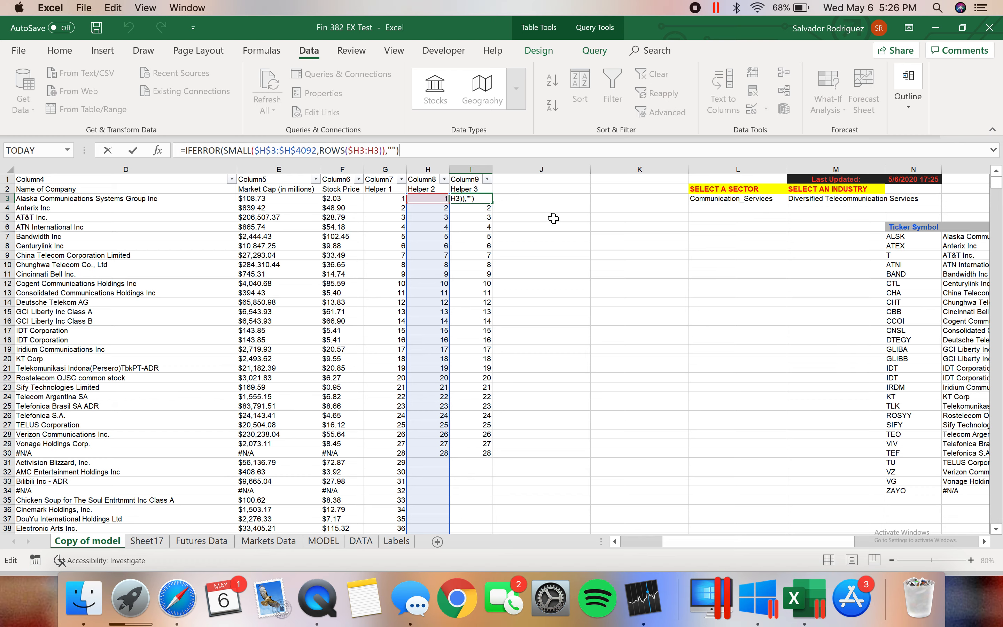
key("Escape")
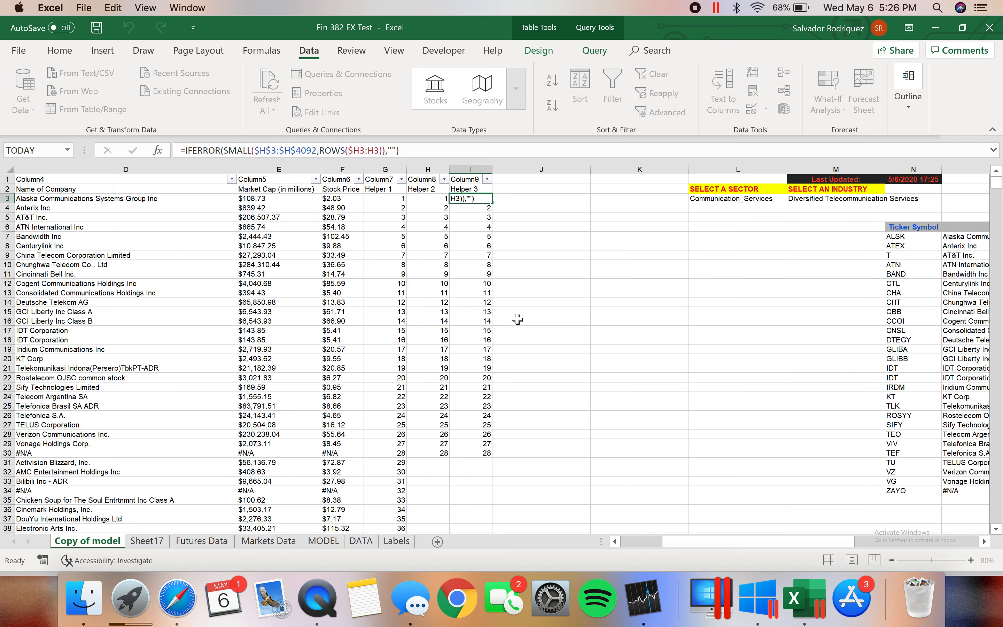
left_click(476, 284)
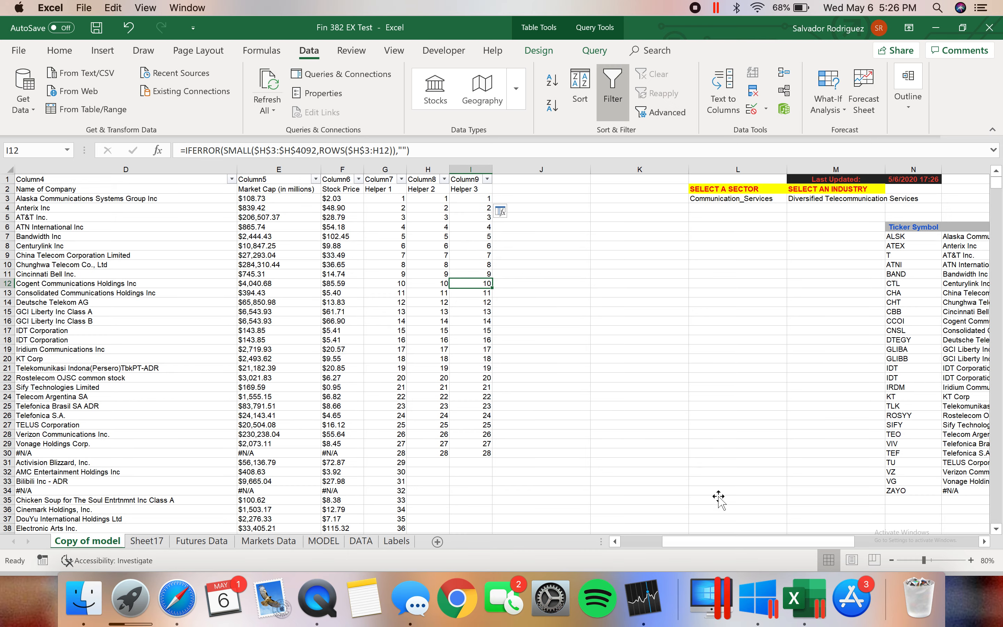
Review the INDEX formulas in the filtered results table at cells N8, O8 and N7
left_click_drag(694, 540, 727, 545)
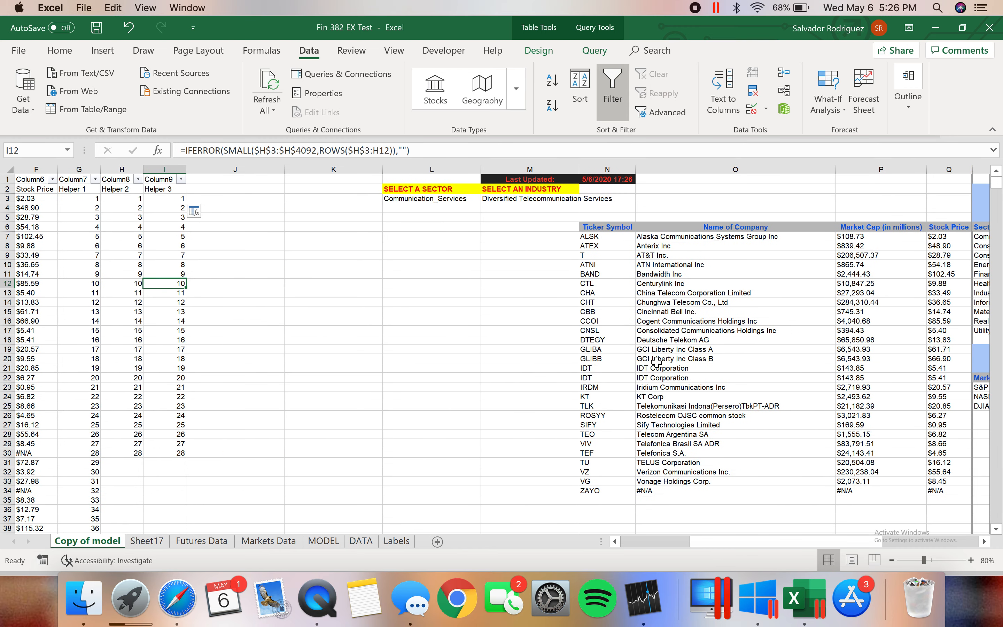
left_click(615, 247)
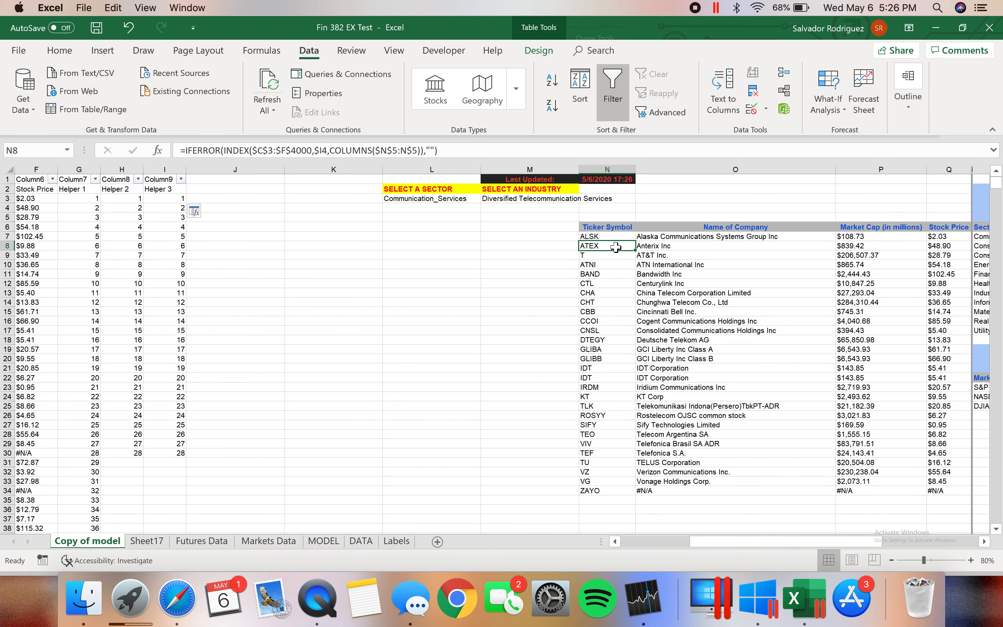
left_click(699, 249)
left_click(617, 236)
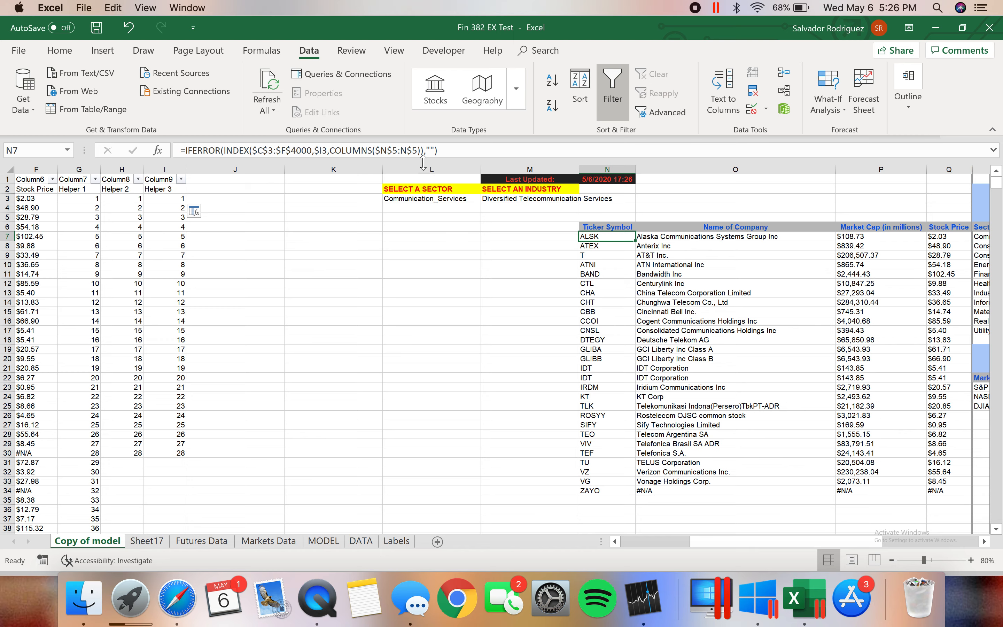
Examine the INDEX array argument $C$3:$F$4000 in N7's formula and cancel the edit without keeping any changes
left_click(423, 160)
left_click_drag(312, 150, 252, 151)
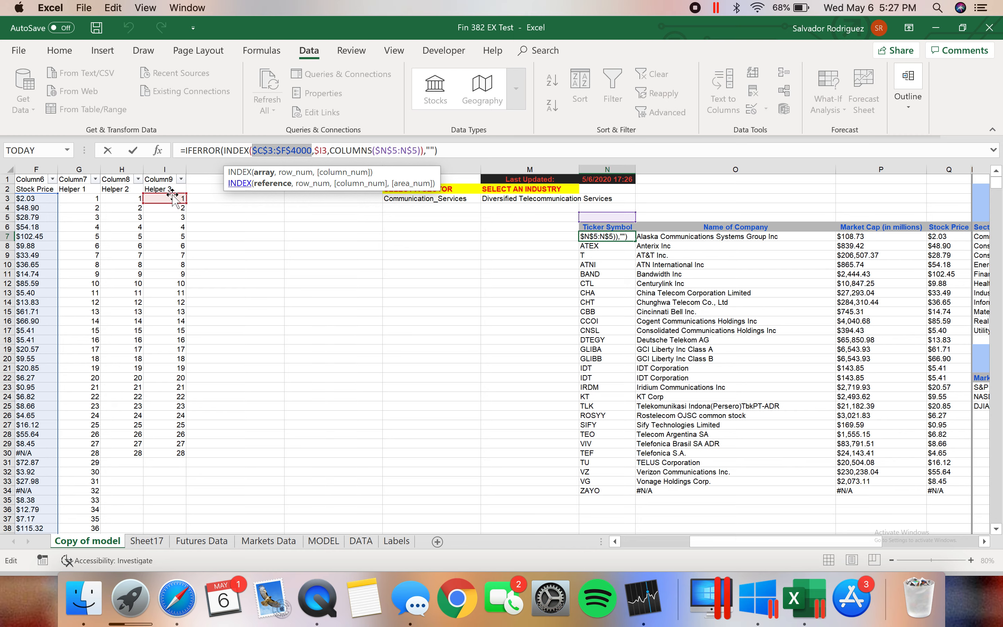
left_click(547, 311)
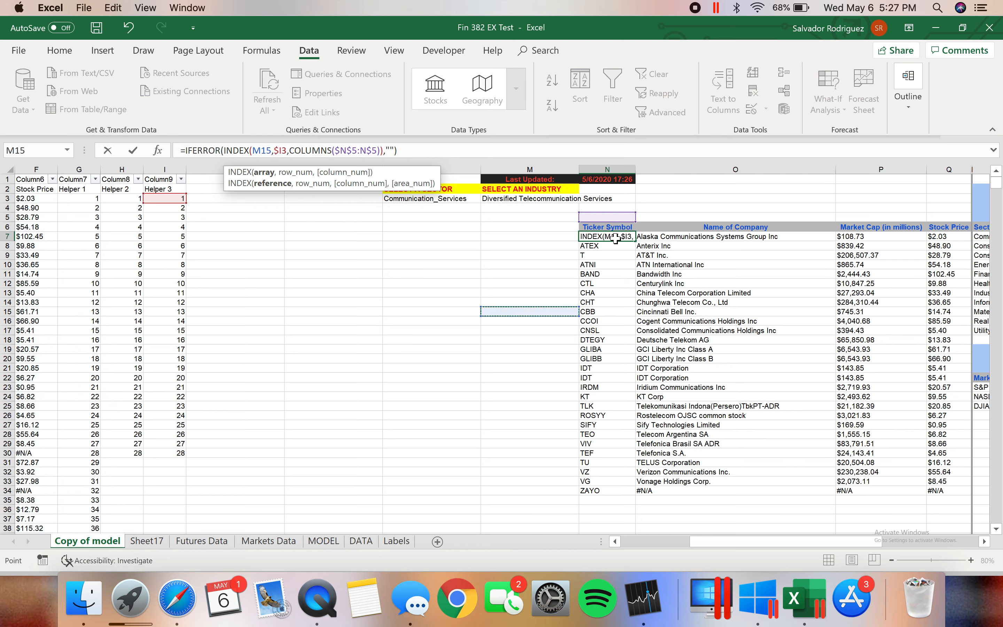
key("Up")
key("Up")
key("Up")
key("Up")
key("Up")
key("Up")
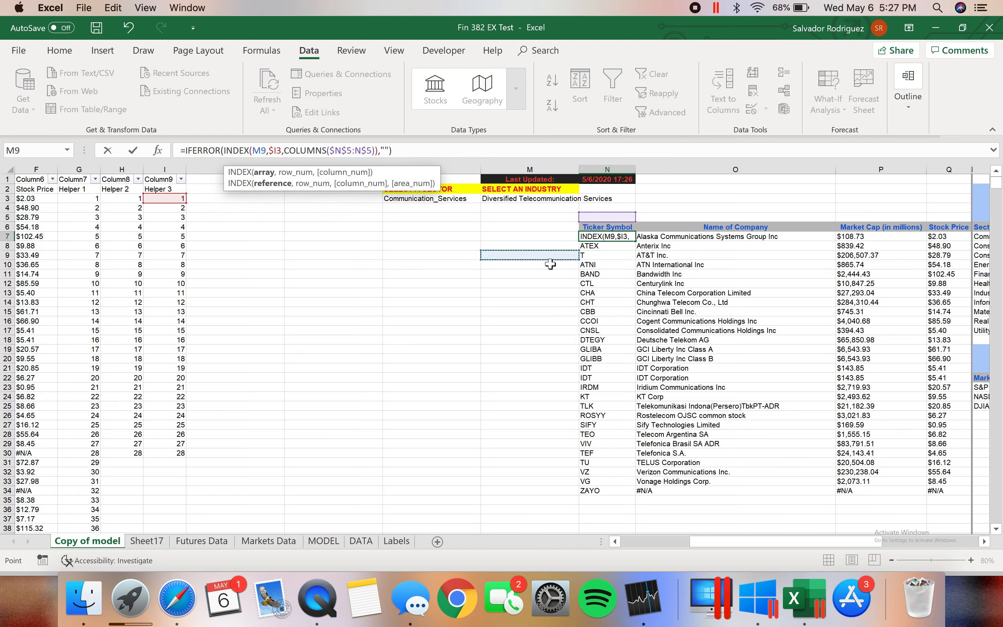
key("Down")
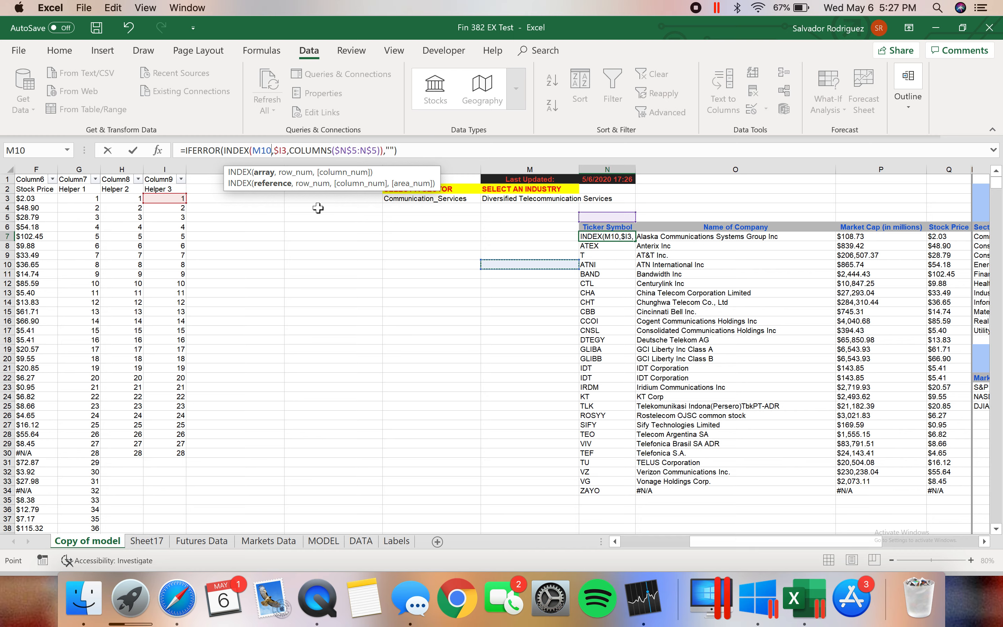
key("Escape")
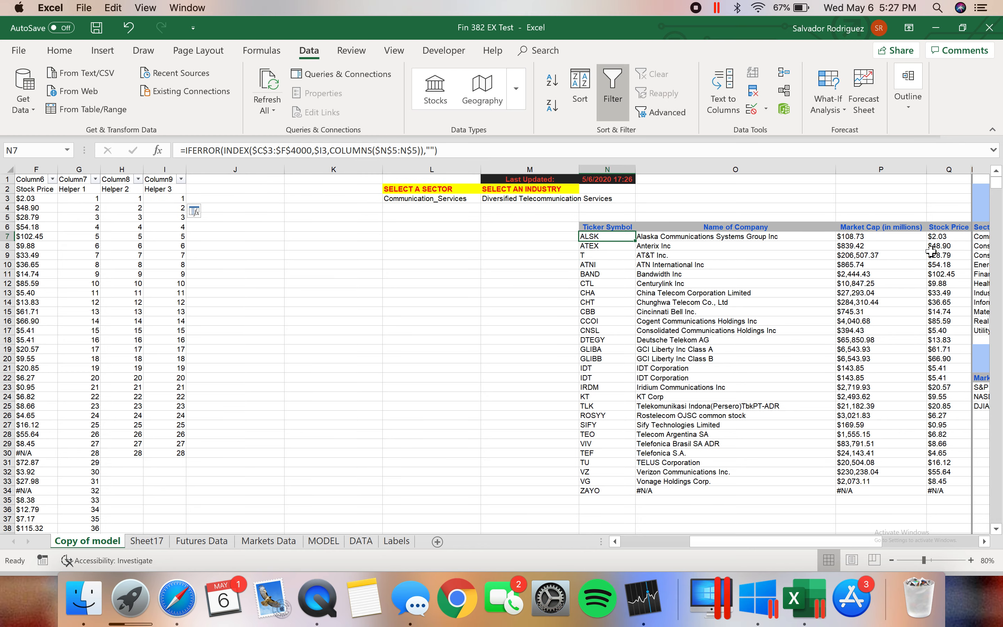
Compare the INDEX formulas across the first rows of the filtered results table, from row 7 down to P9
left_click(664, 238)
key("Left")
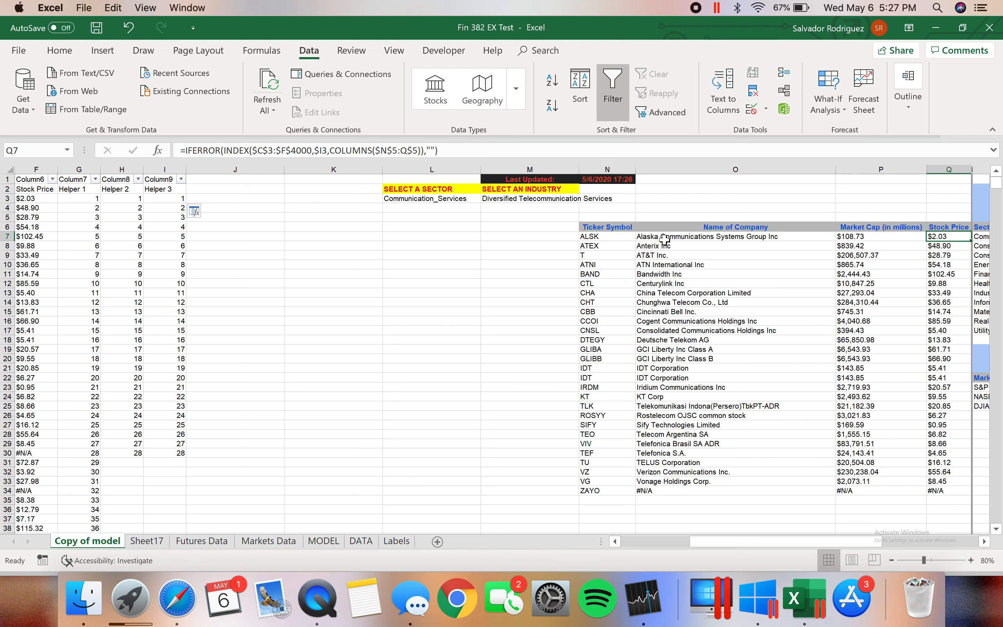
key("Down")
key("Down")
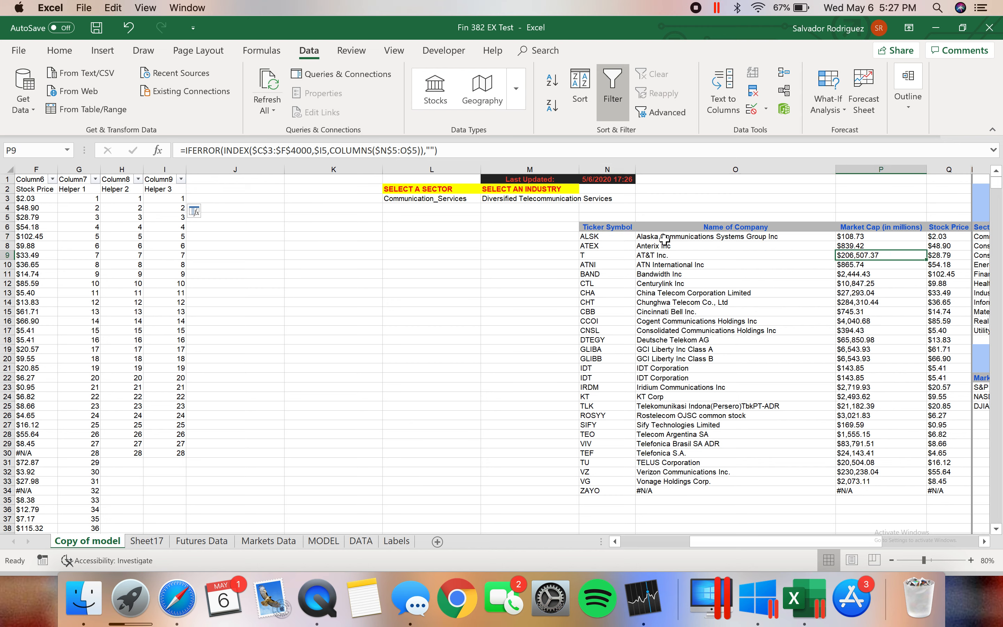
key("Right")
key("Right")
Examine the Information Tech. row of the Overview of Sectors table, including its Pt. Change formula in U14
left_click_drag(740, 541, 850, 547)
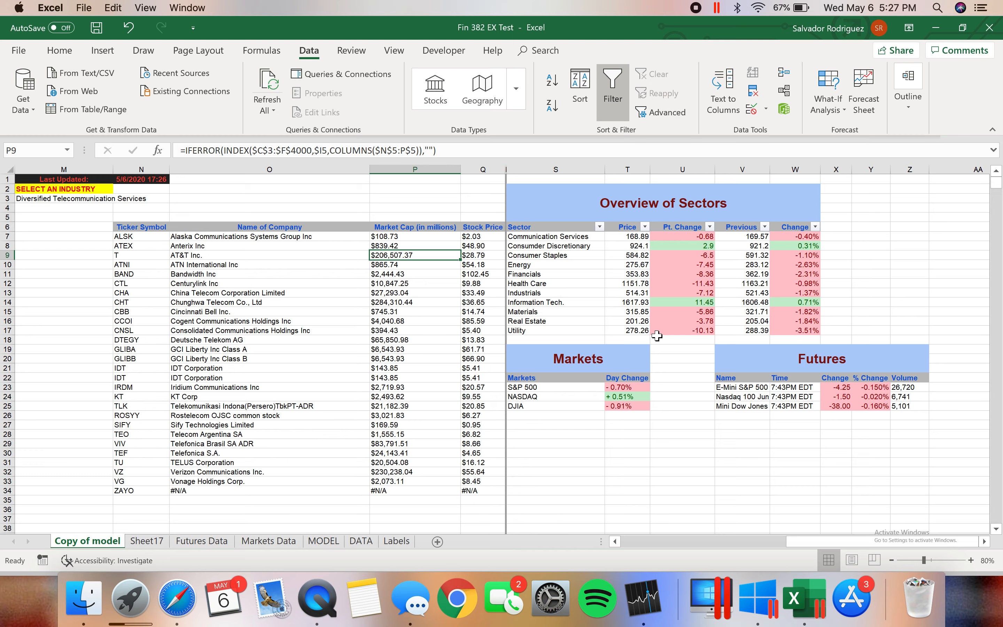
left_click(694, 307)
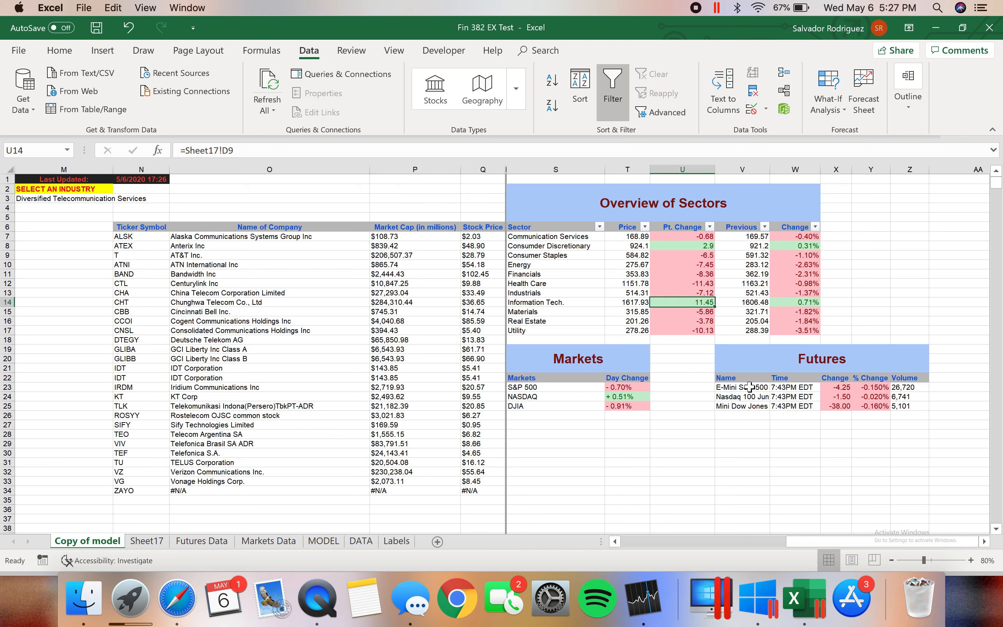
left_click(543, 303)
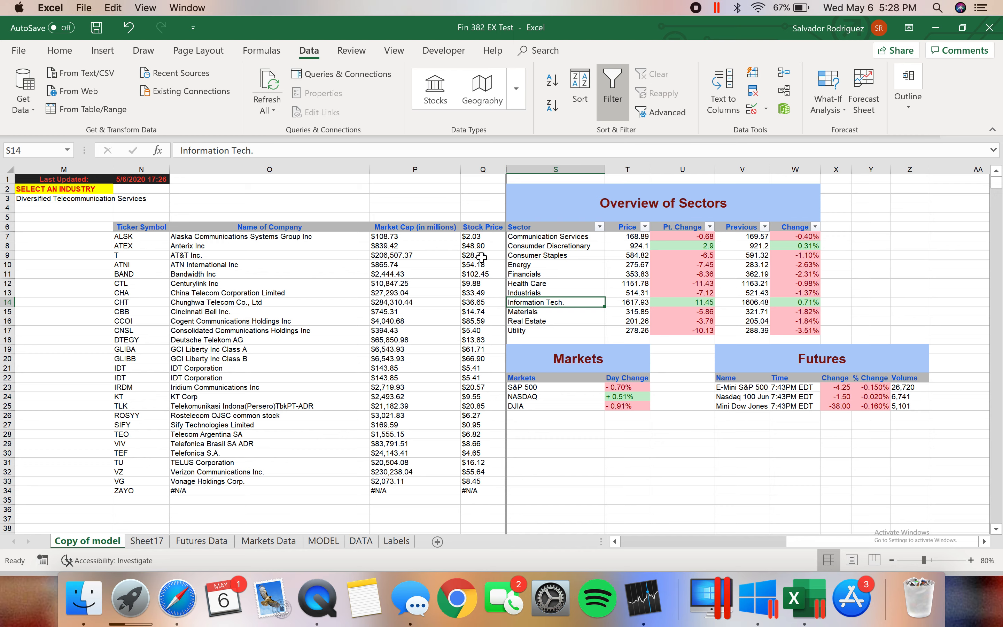
left_click(678, 296)
left_click(677, 302)
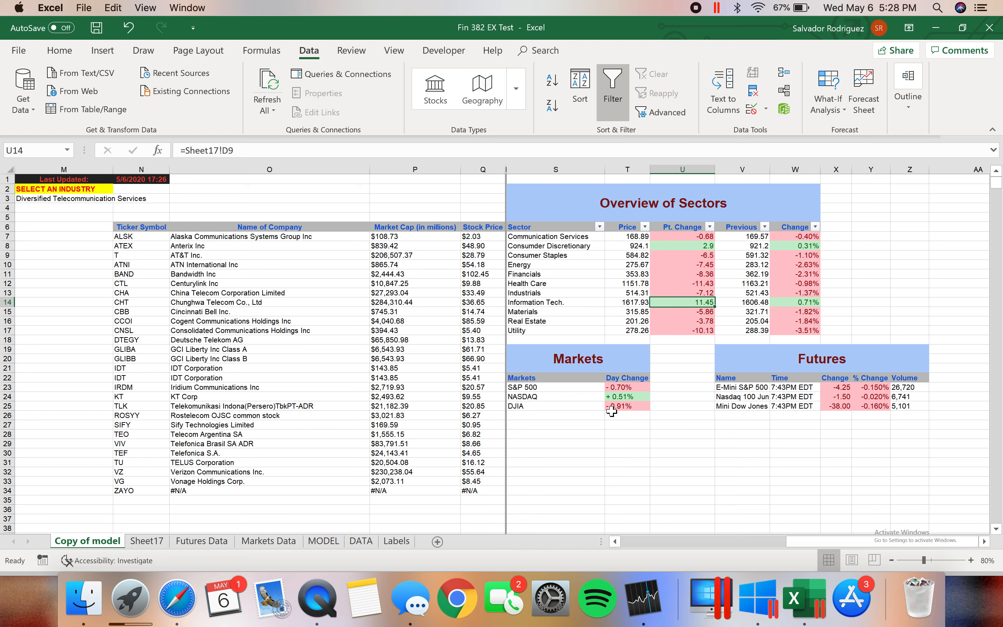
Highlight the Day Change cells T23:T25 in the Markets table and clear the highlight at S26
left_click(618, 389)
left_click_drag(618, 390, 617, 407)
left_click(586, 414)
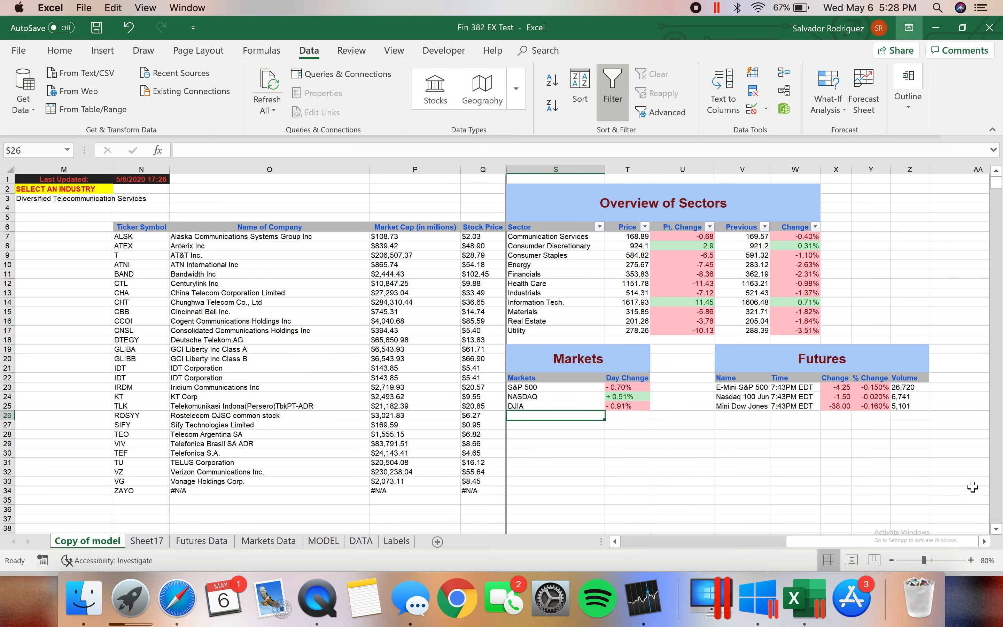
Switch to the Stocks app, clear its search, view Dow Jones, then close it and check the DJIA day change in T25
left_click(641, 608)
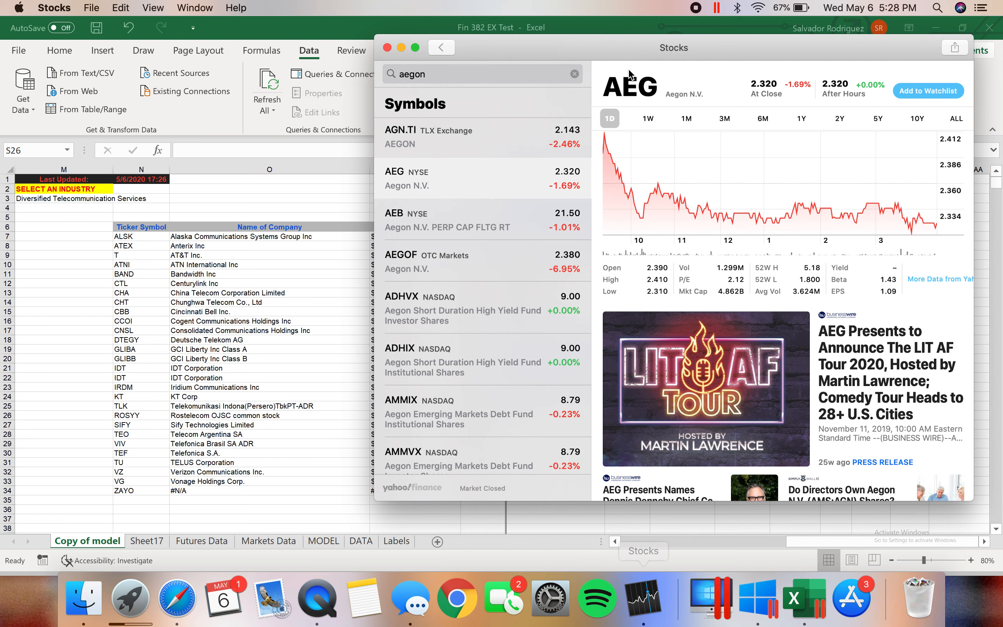
left_click(574, 74)
left_click(508, 169)
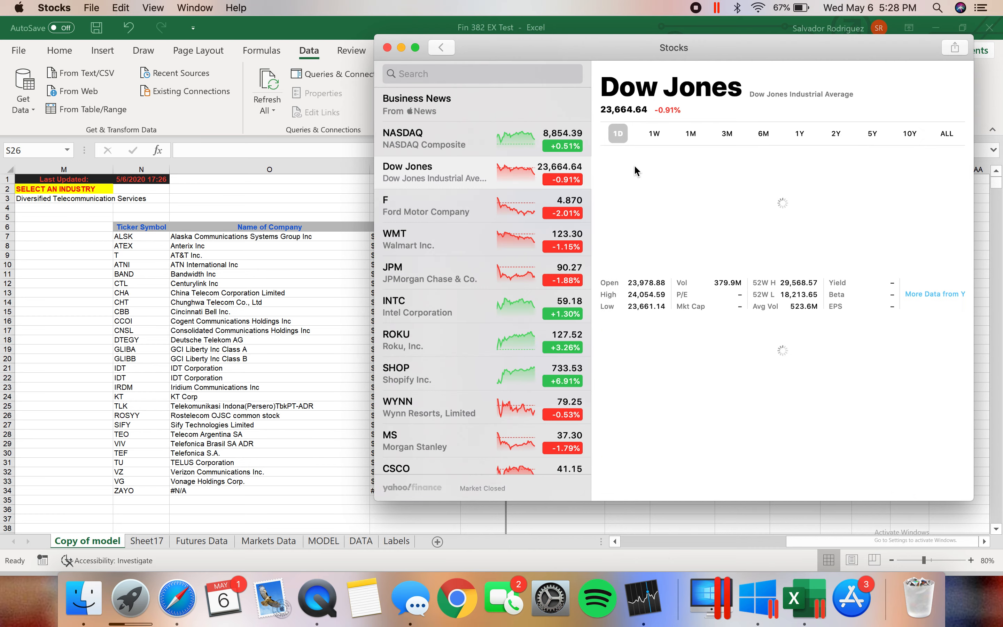
left_click(388, 49)
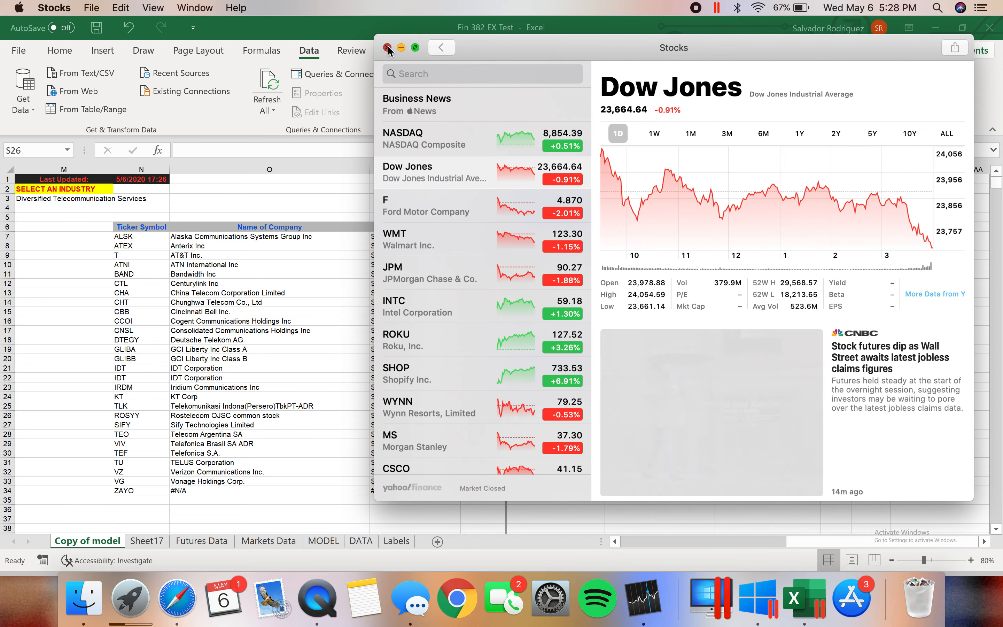
left_click(628, 406)
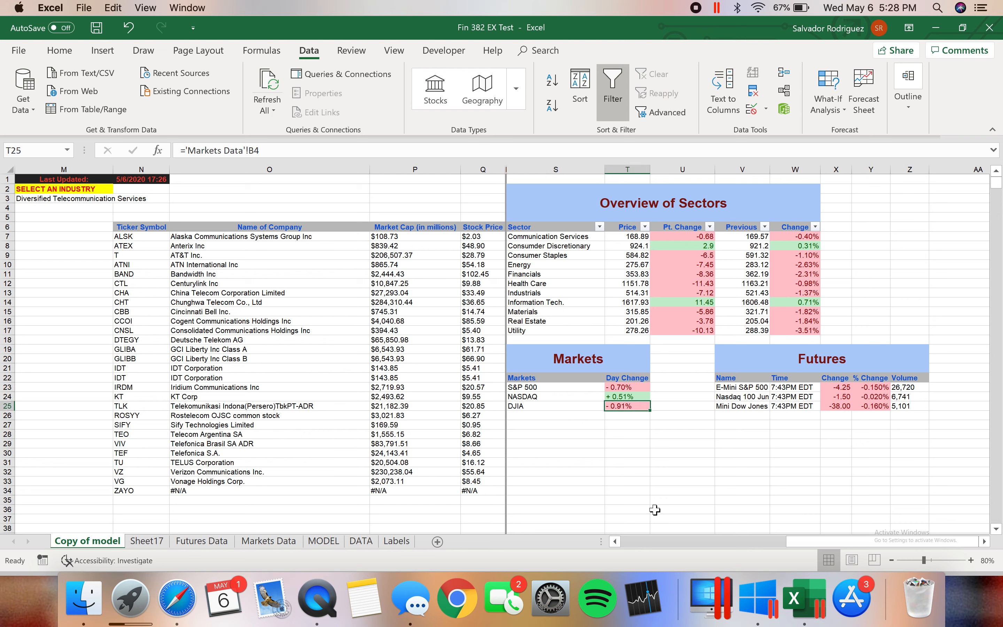
Review the Markets and Futures tables, checking the formulas in Y23 and S25 and highlighting the futures rows
left_click(873, 390)
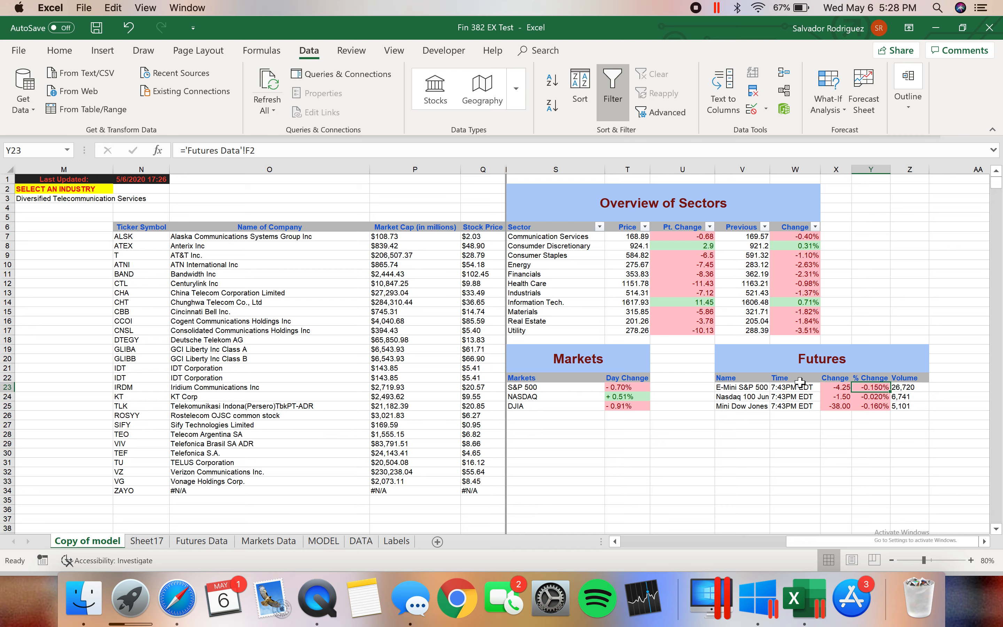
left_click(761, 472)
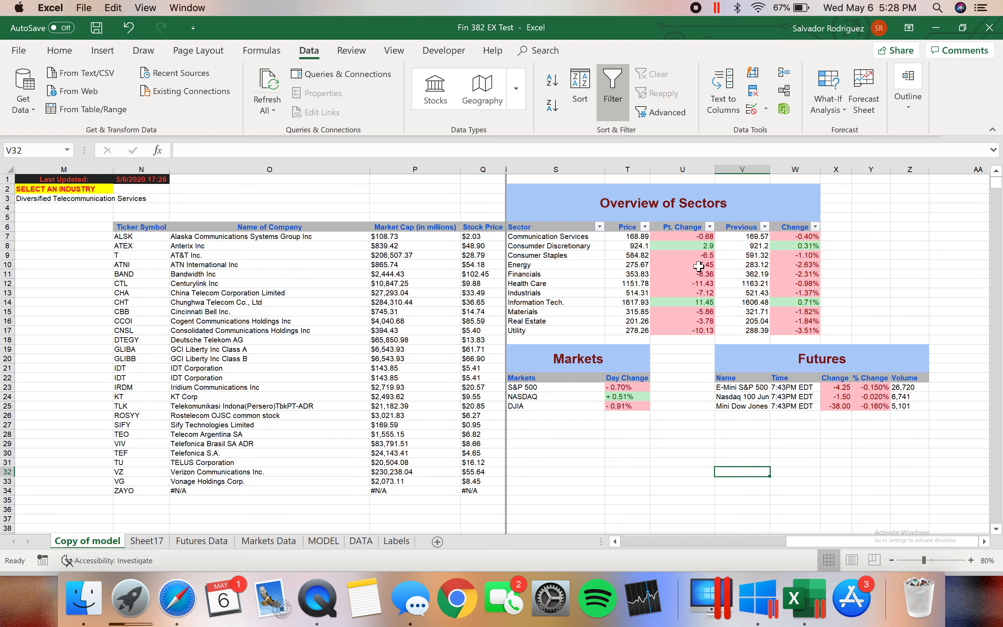
left_click_drag(941, 407, 571, 387)
left_click(569, 460)
left_click(562, 407)
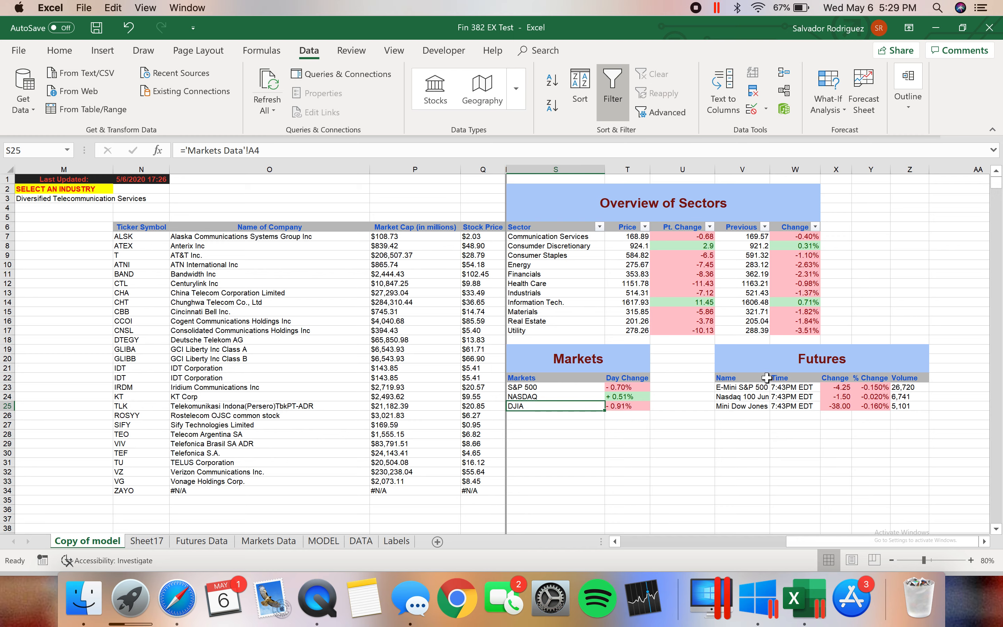
left_click(757, 408)
left_click_drag(949, 405, 726, 387)
left_click(682, 434)
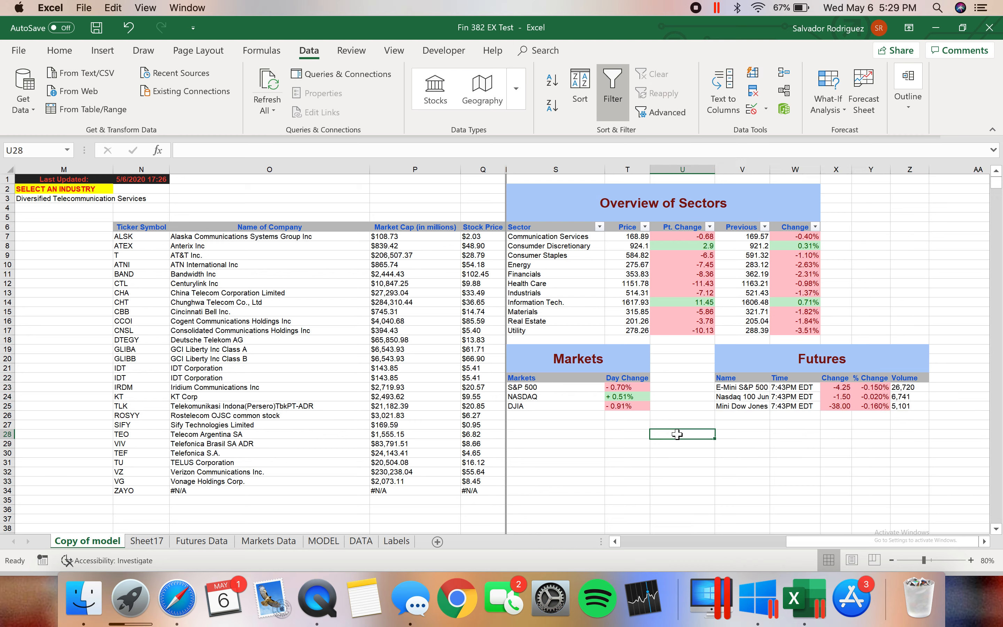
Check the source references of the NASDAQ day change in T24 and the Communication Services price in T7, highlighting the sector rows S8:W17
left_click(626, 396)
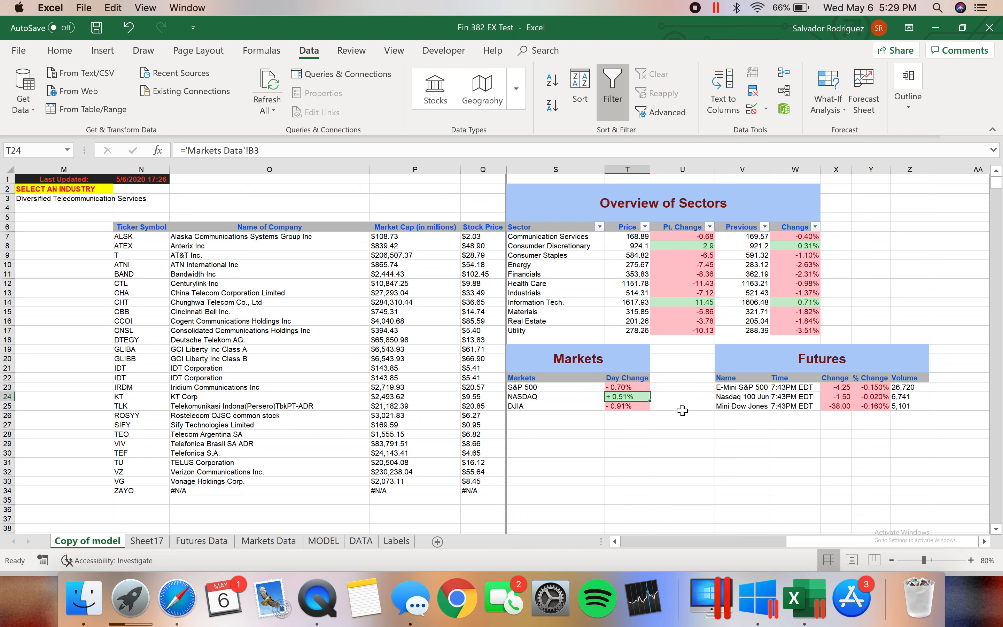
left_click_drag(575, 246, 786, 326)
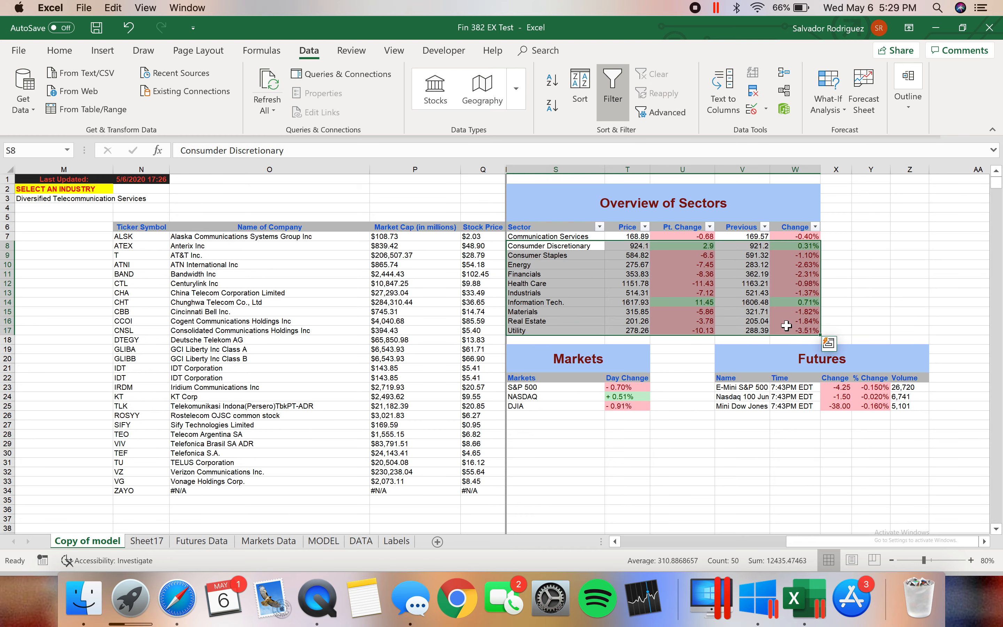
left_click(682, 359)
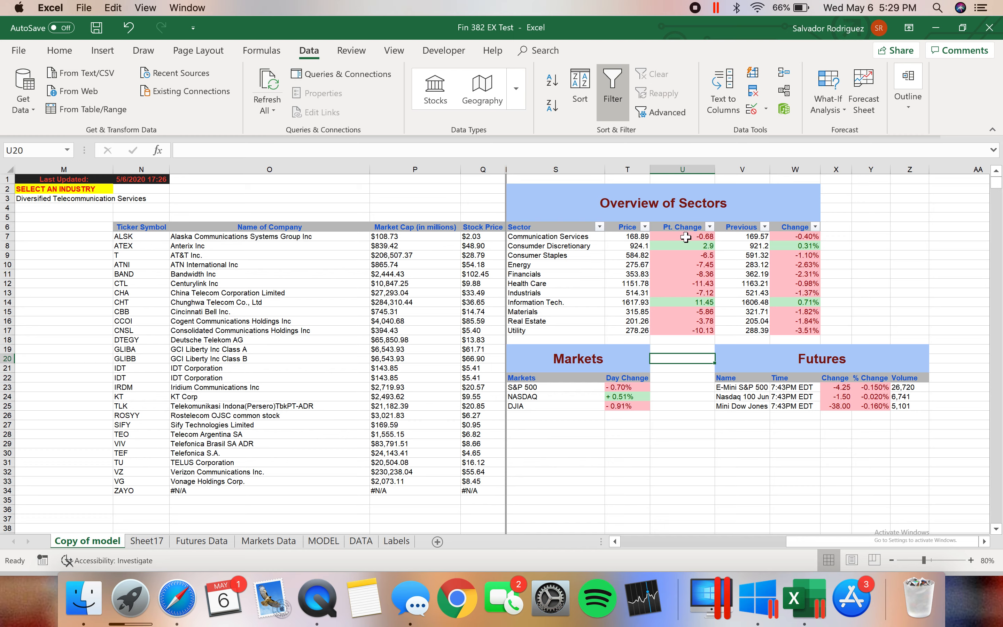
left_click(641, 236)
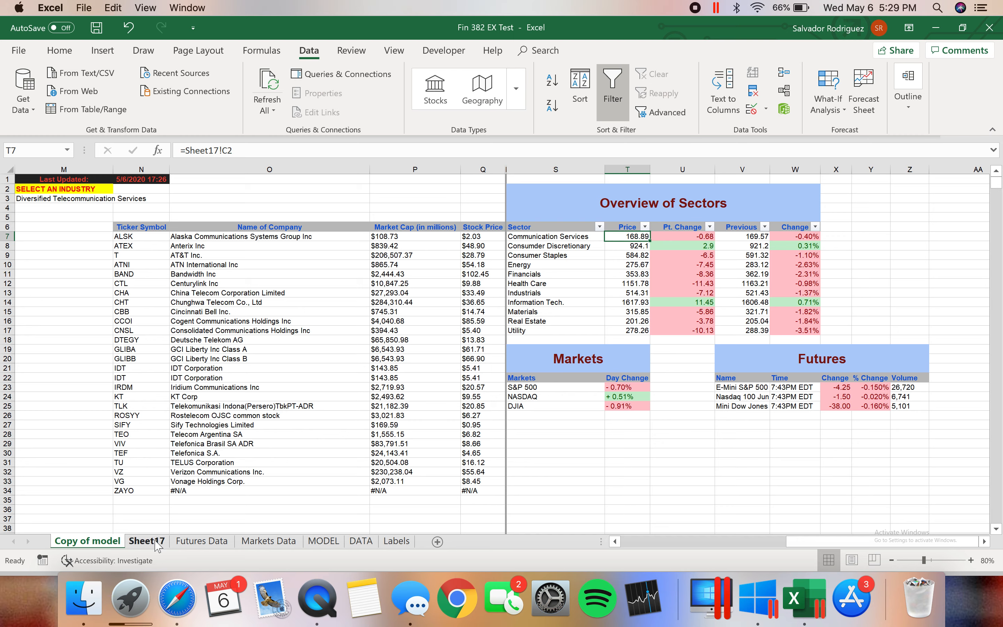
left_click(682, 426)
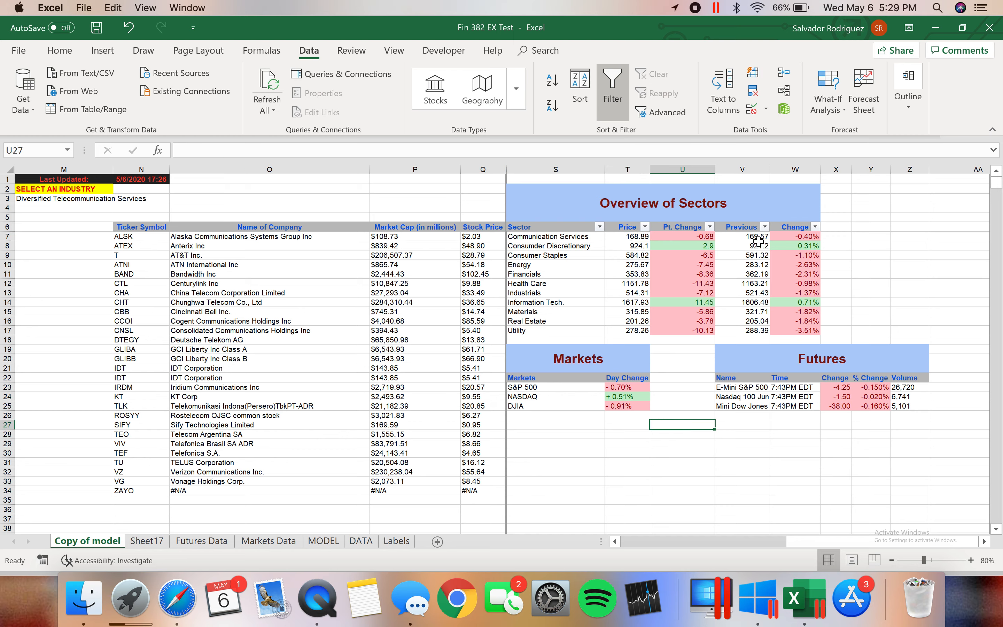
Highlight the Previous and Change columns of the sector table and inspect the Previous formula in V7
left_click_drag(750, 228, 797, 325)
left_click(888, 263)
left_click(746, 238)
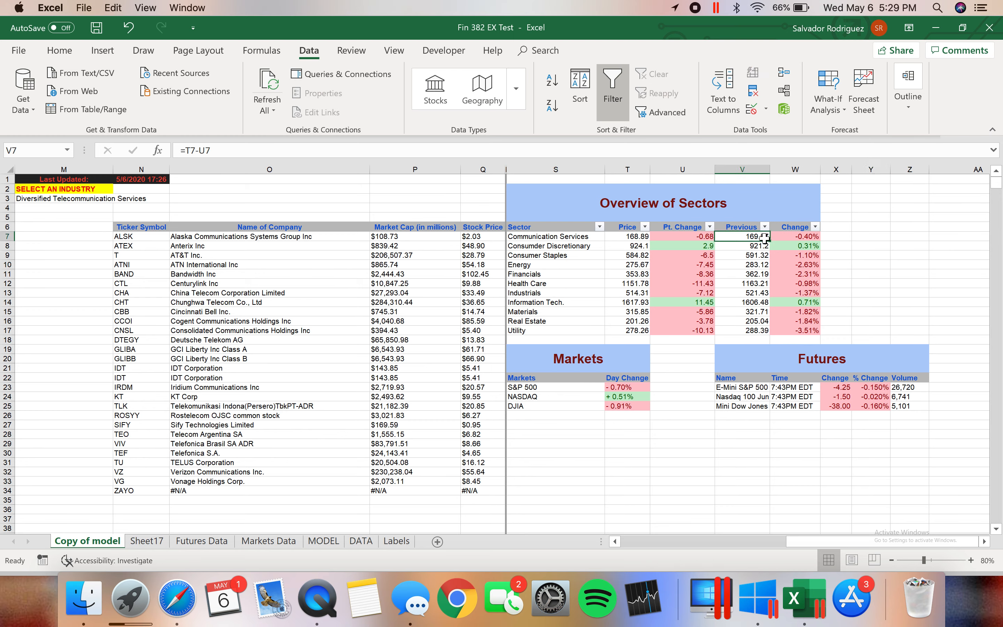
left_click(795, 283)
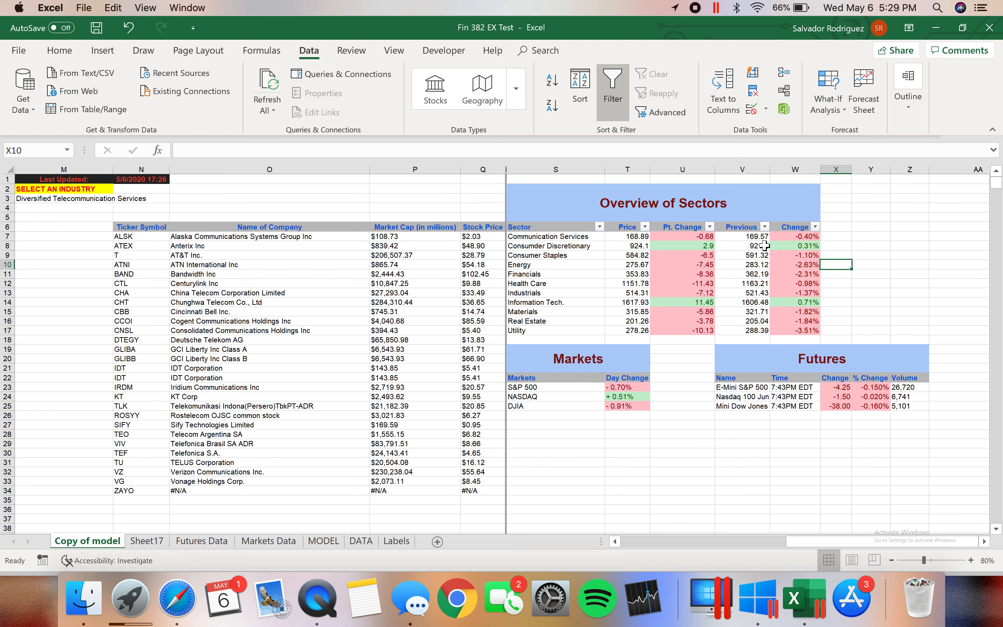
left_click(753, 238)
left_click_drag(754, 240, 813, 293)
left_click(854, 265)
left_click(878, 277)
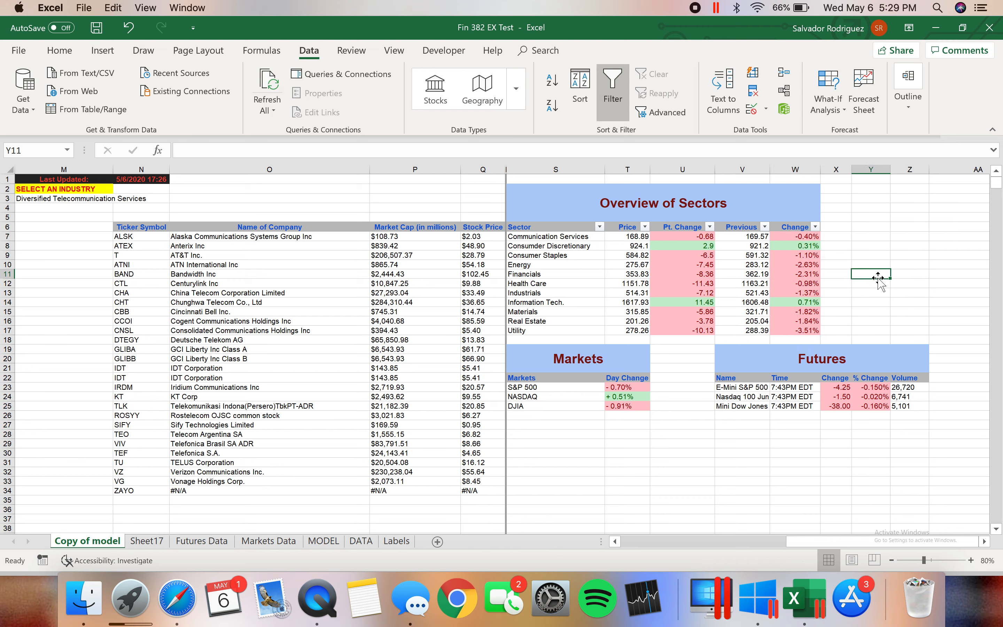
Compare the sheet references behind the sector point change in U8 and the market day changes in T24 and T23
left_click(690, 246)
left_click(626, 396)
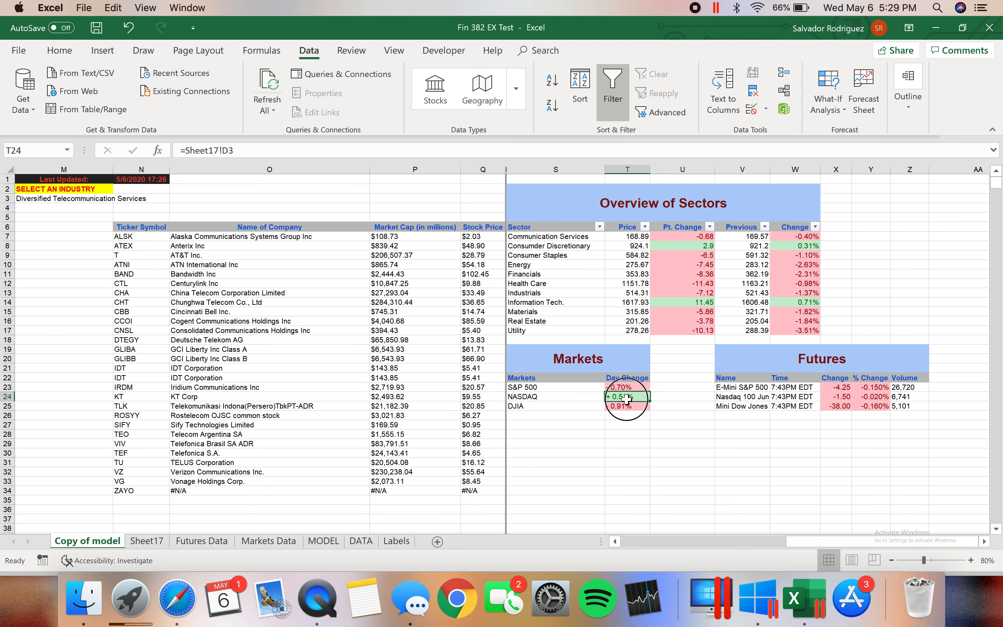
left_click(53, 57)
left_click(626, 391)
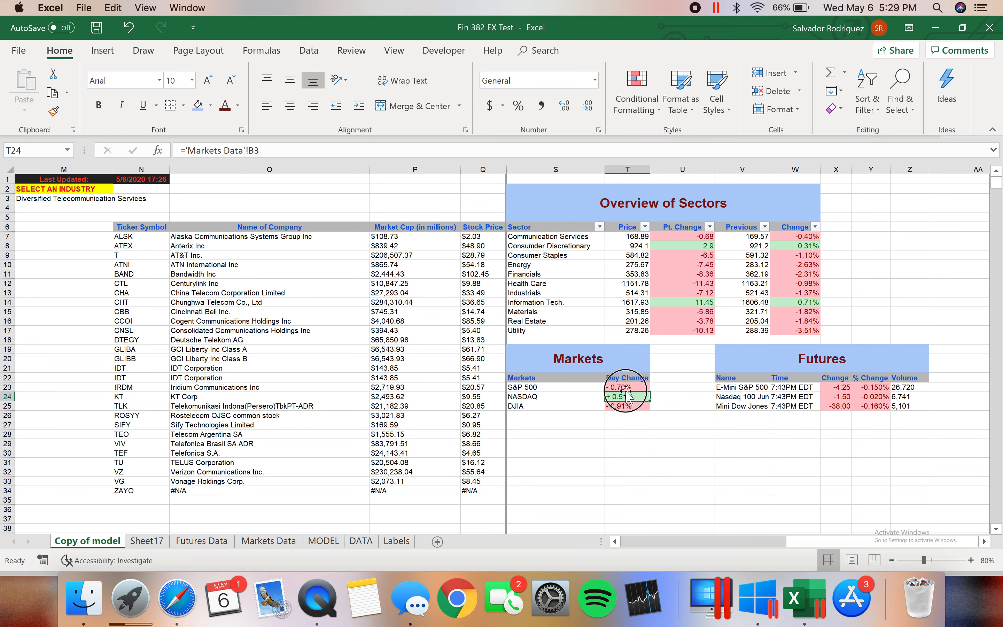
left_click(632, 387)
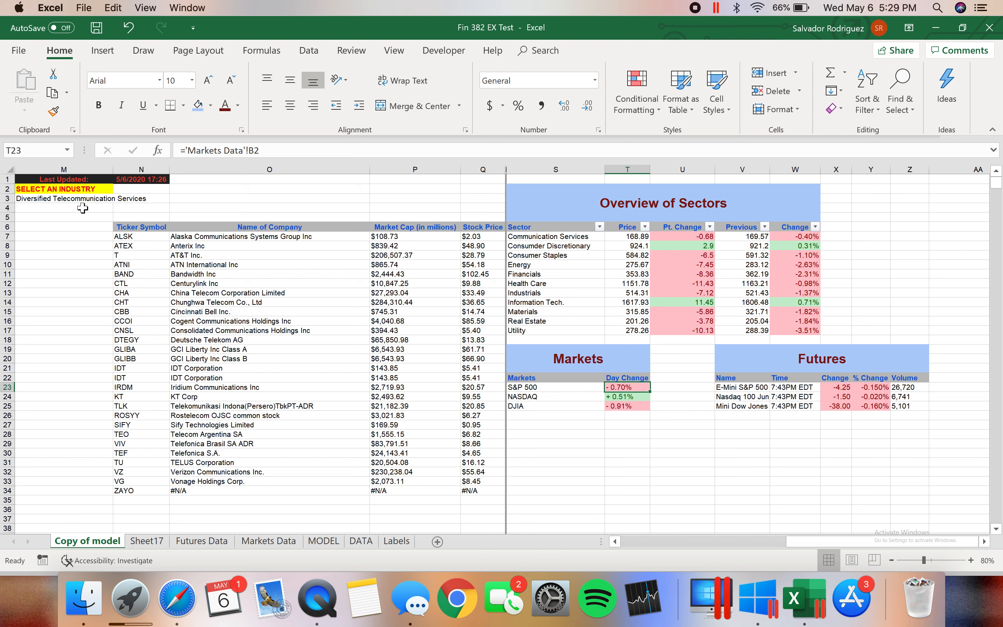
View the sort and filter options of the sector table's Price column and close them without applying any
left_click(669, 246)
left_click(645, 226)
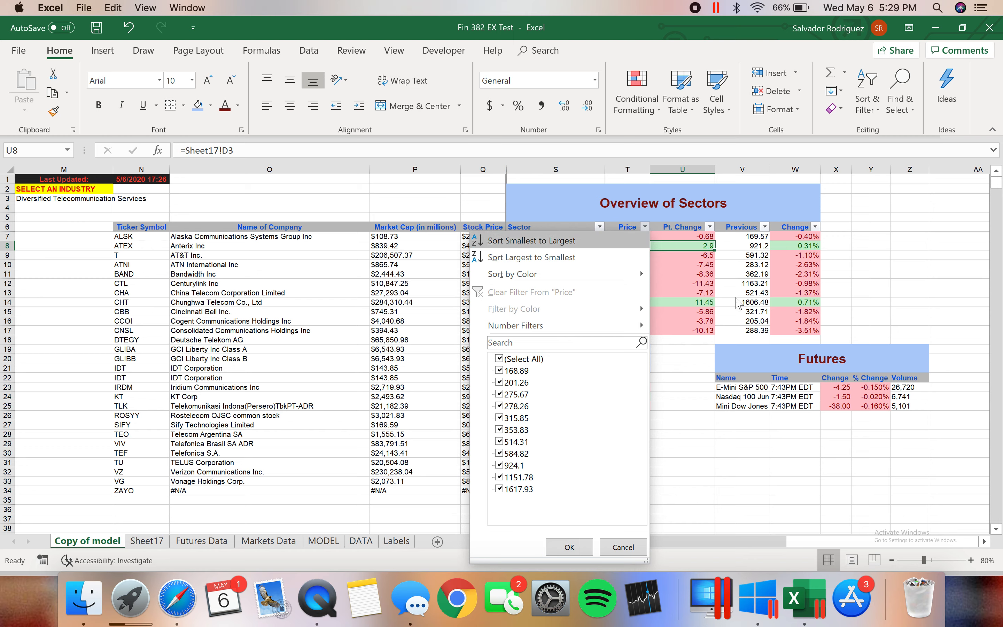
key("Escape")
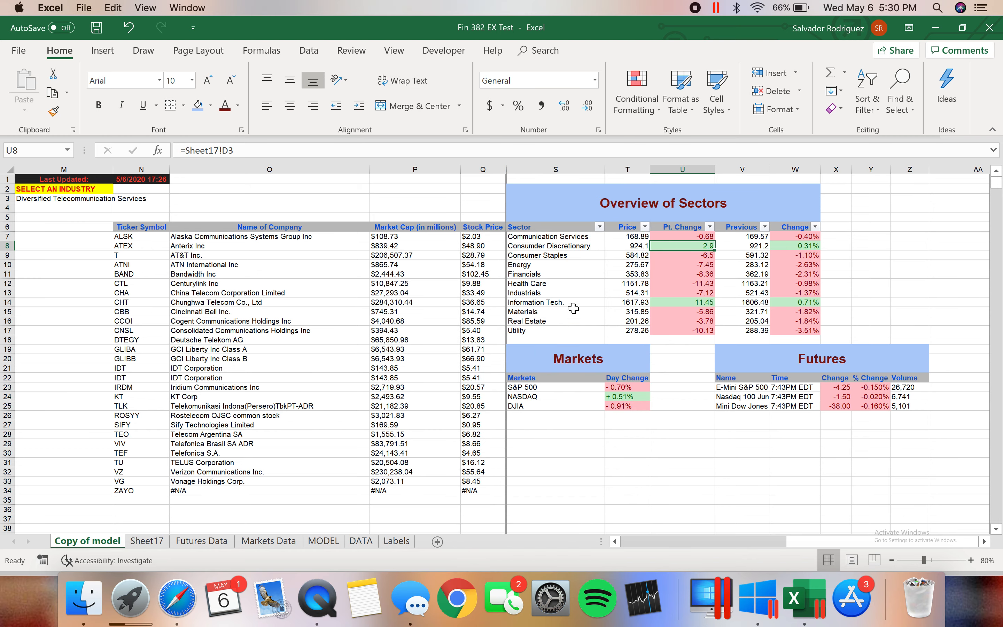
Point out the Markets, Futures and Overview of Sectors table titles by selecting each in turn
left_click(629, 353)
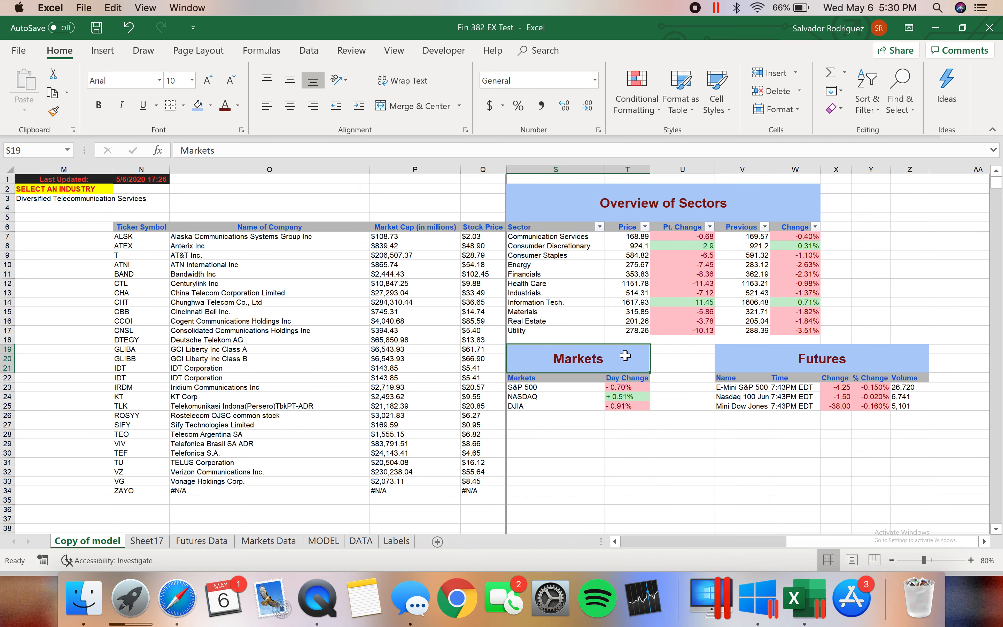
left_click(764, 355)
left_click(758, 199)
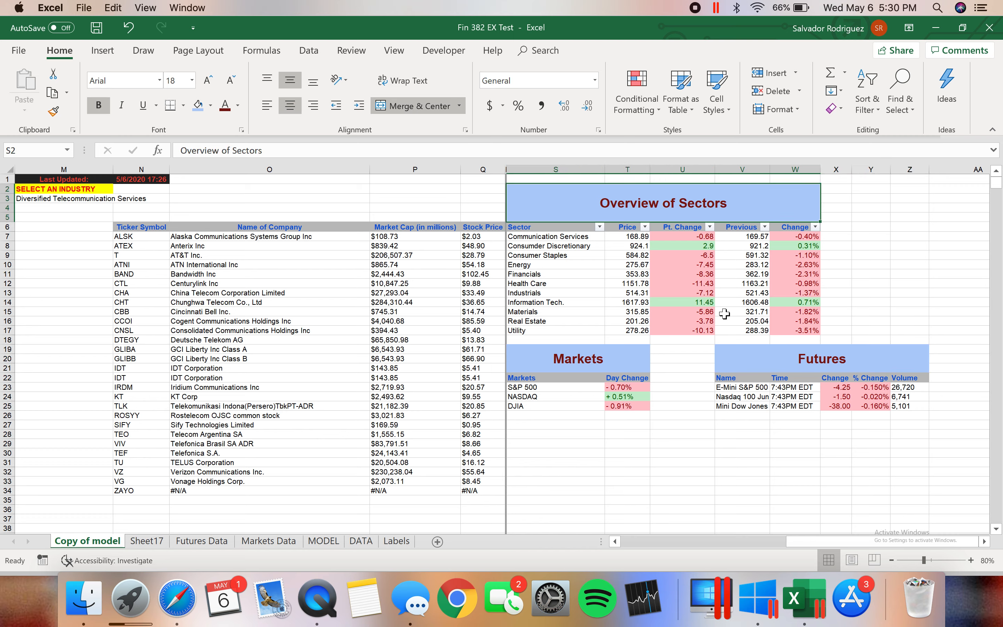
left_click(652, 453)
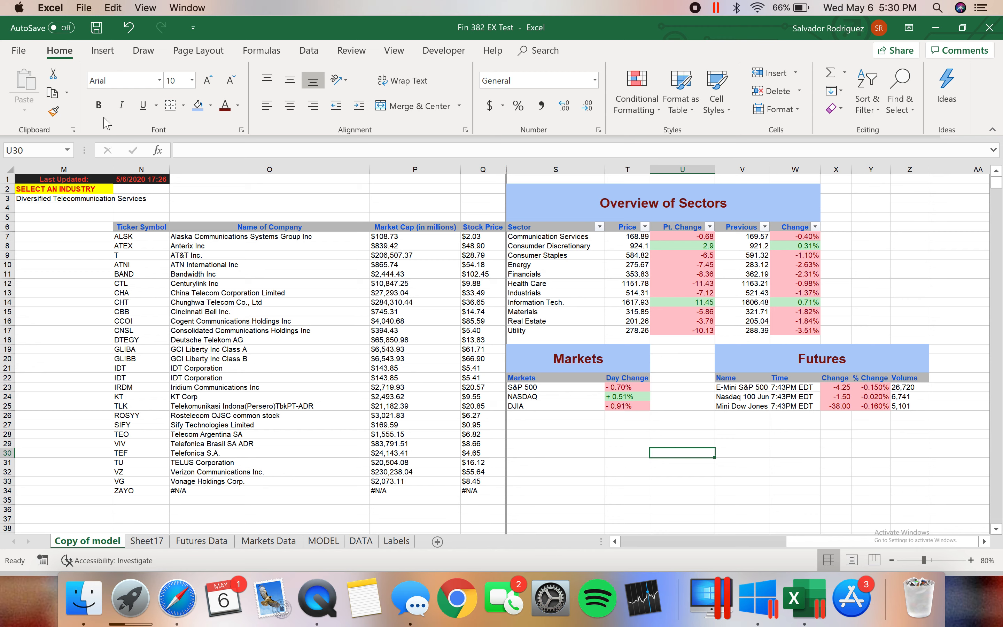
Inspect the formula behind the Last Updated timestamp in N1 and deselect it
left_click(141, 180)
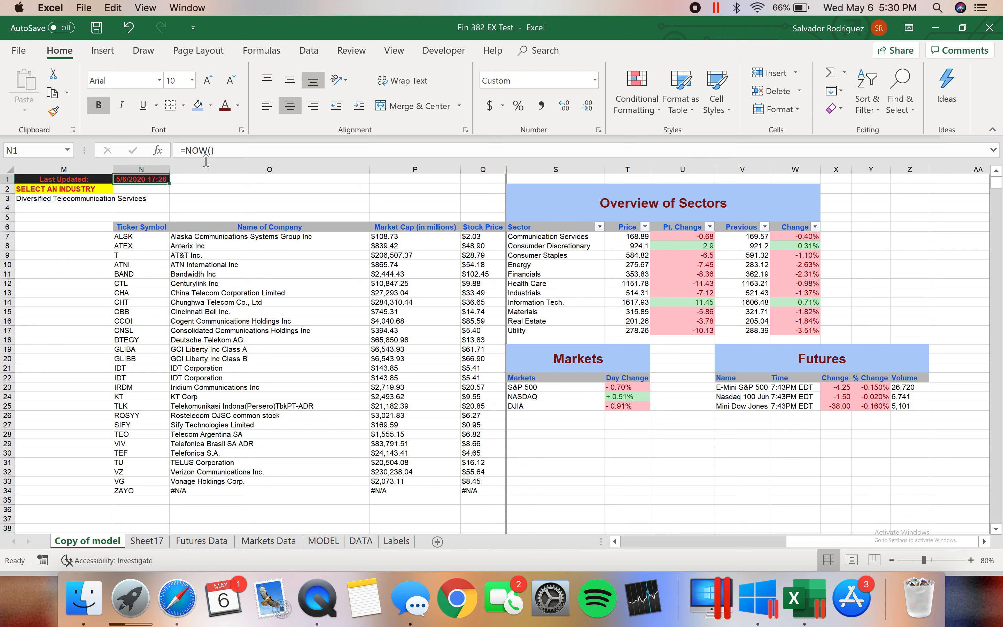
left_click(192, 189)
left_click(179, 179)
left_click(160, 180)
left_click(720, 433)
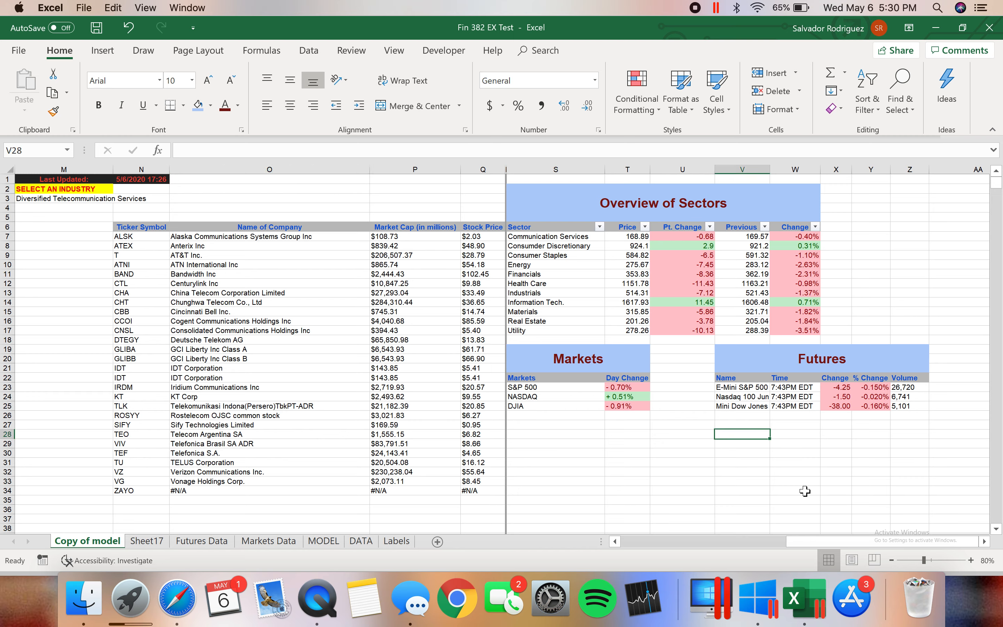
left_click_drag(879, 546, 864, 548)
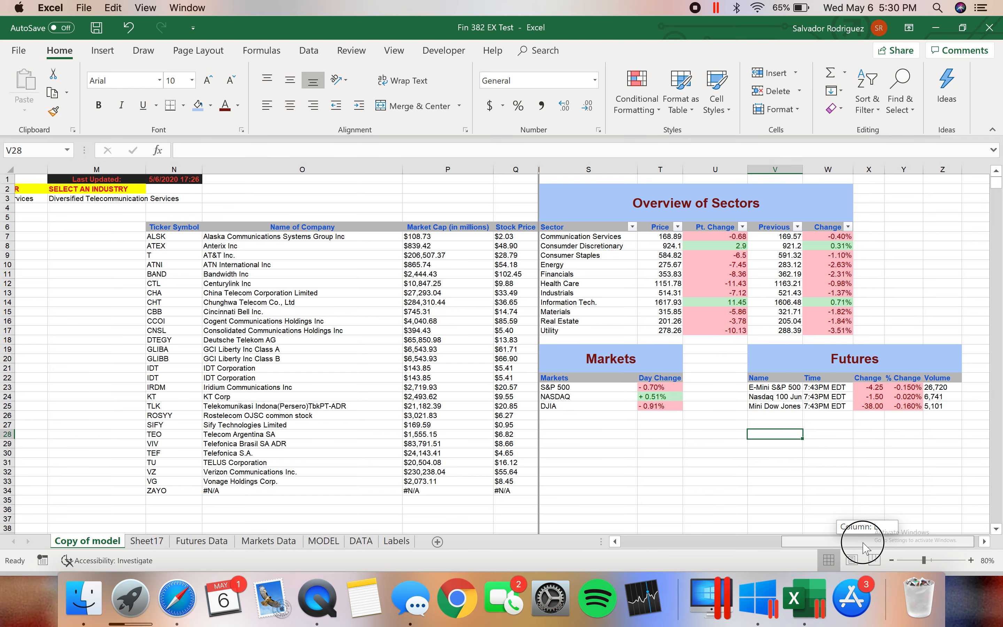
left_click_drag(864, 547, 857, 546)
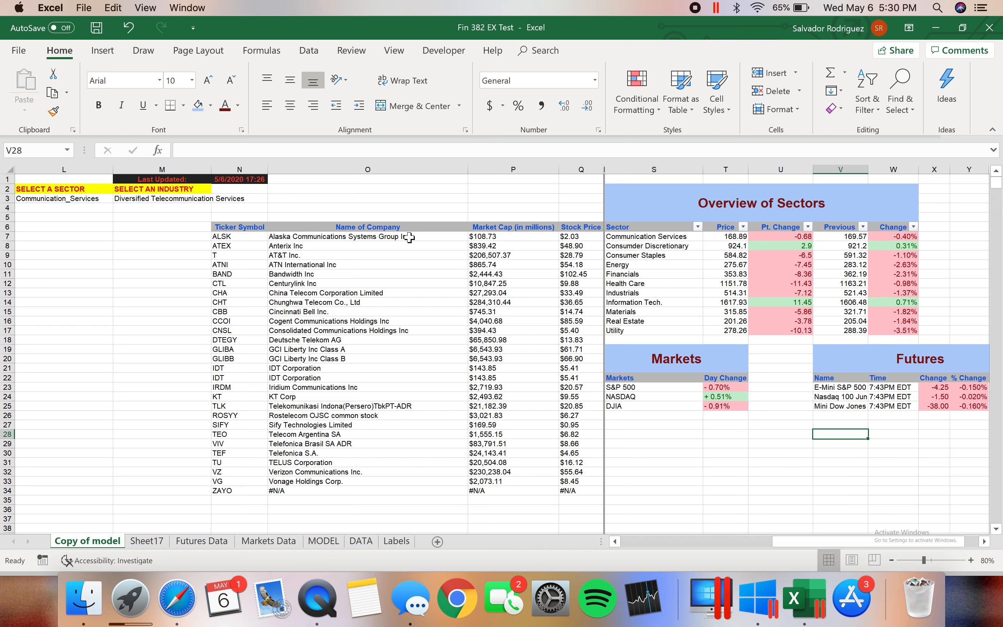
Point out the filtered company list by selecting cells in its company name, market cap and stock price columns
left_click(419, 248)
left_click(545, 277)
left_click(585, 277)
Walk through the Overview of Sectors table by selecting cells in its Sector, Price, Pt. Change and Previous columns
left_click(702, 247)
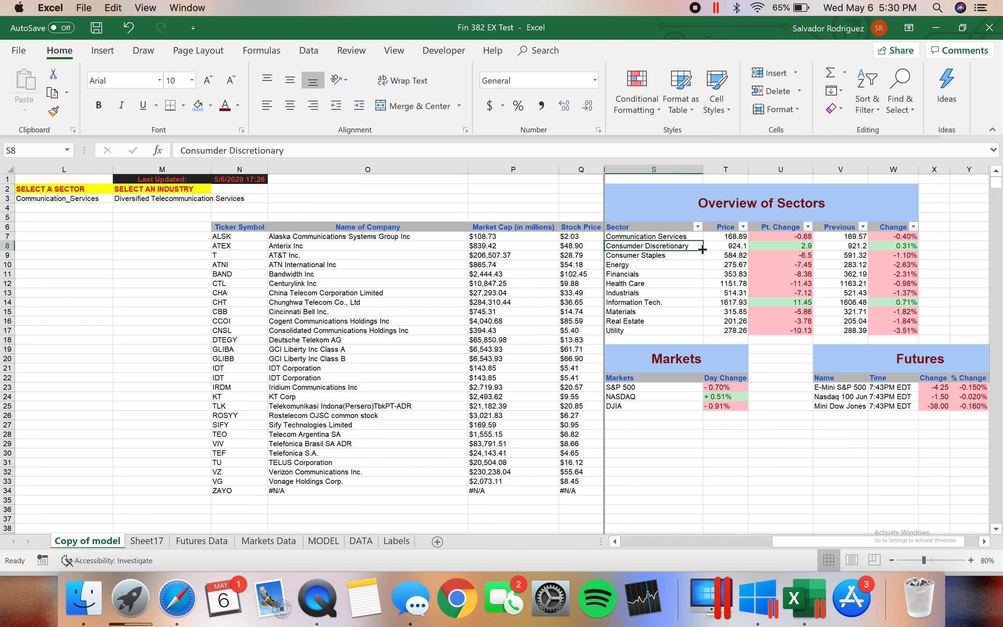
left_click(768, 263)
left_click(735, 264)
left_click(735, 290)
left_click(783, 273)
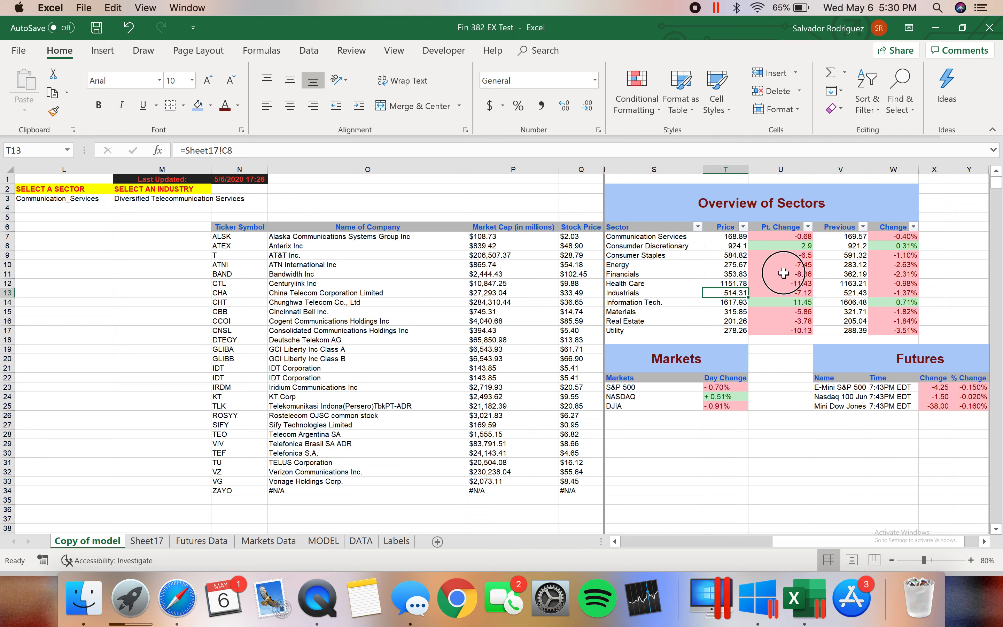
left_click(850, 255)
Return to the filtered company list and select the company name and market cap in the AT&T row
left_click_drag(868, 546, 828, 546)
left_click(648, 261)
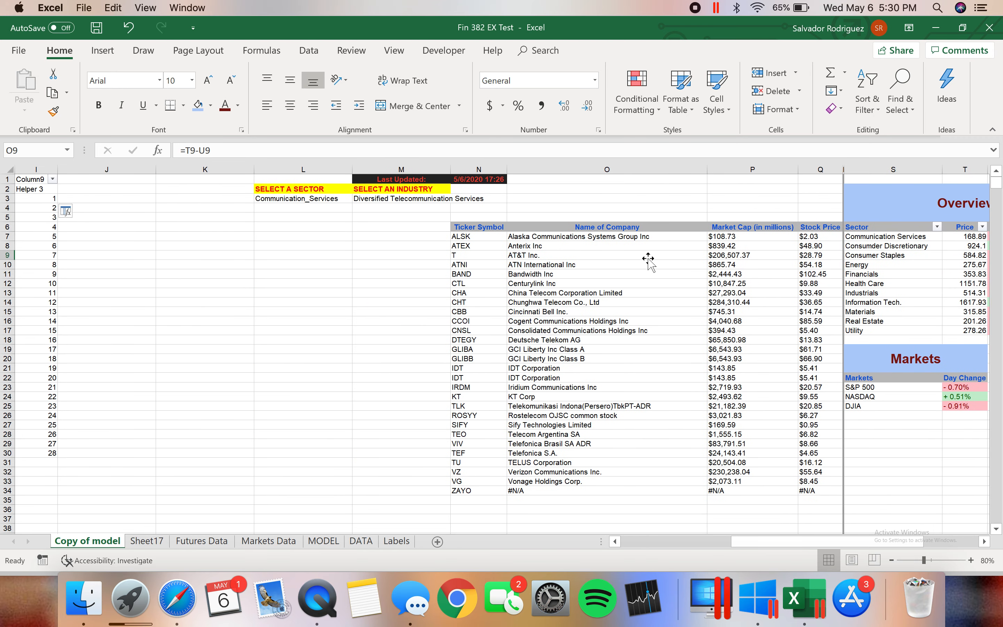
left_click(725, 254)
Review the source stock table's company names and the Helper 1 formula in G12, and return to the overview tables
left_click_drag(831, 544, 656, 555)
left_click(443, 378)
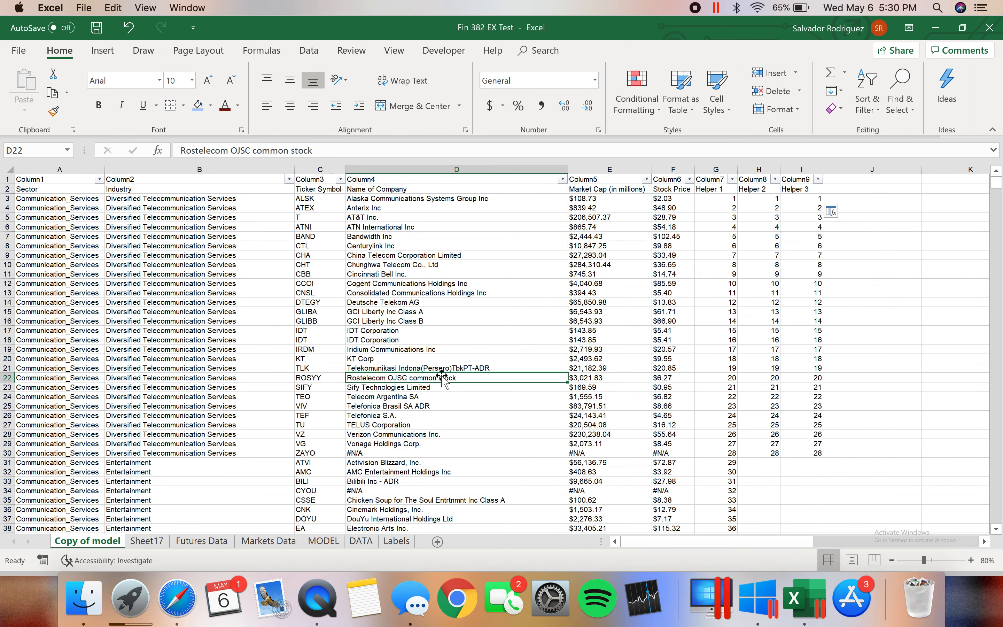
left_click(477, 216)
left_click(713, 283)
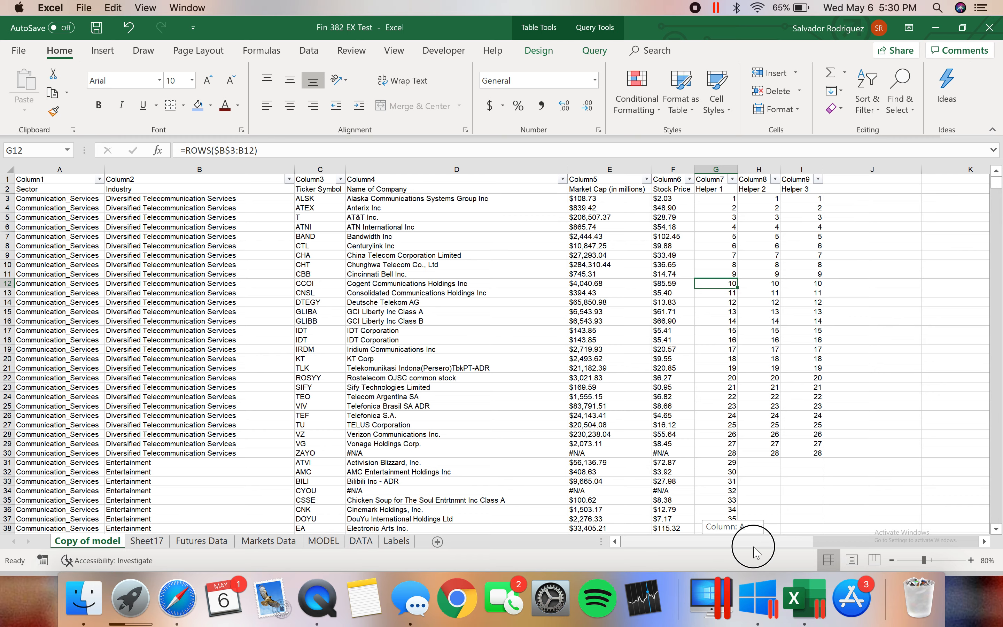
left_click_drag(729, 542, 760, 541)
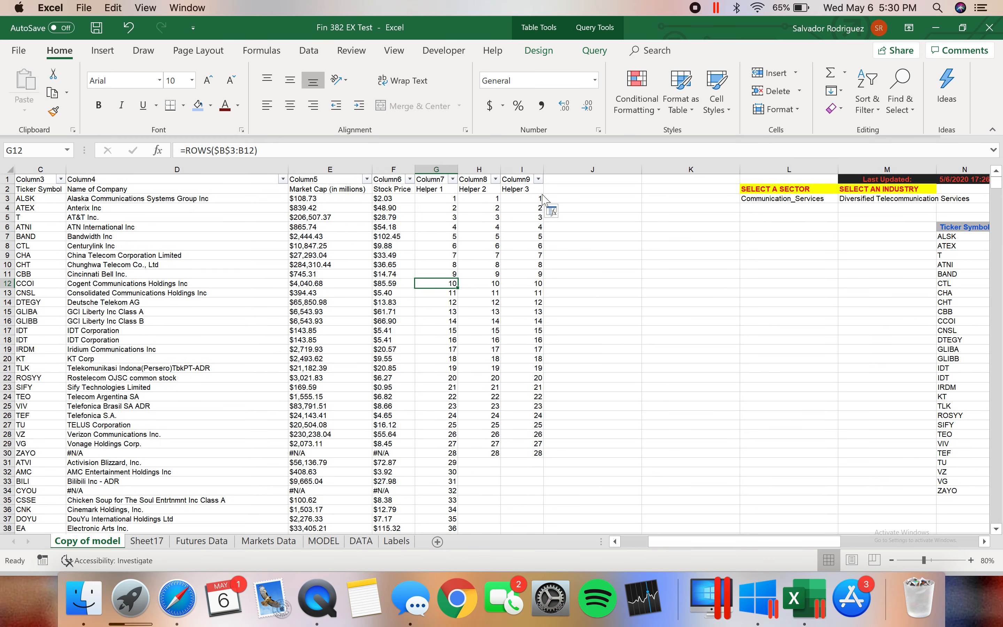
left_click_drag(682, 538, 787, 541)
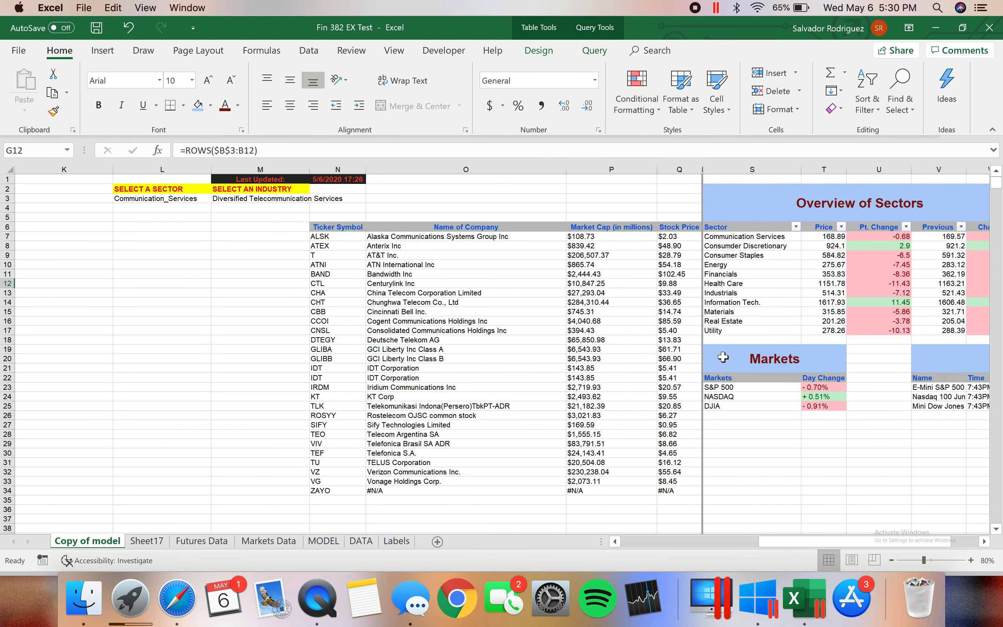